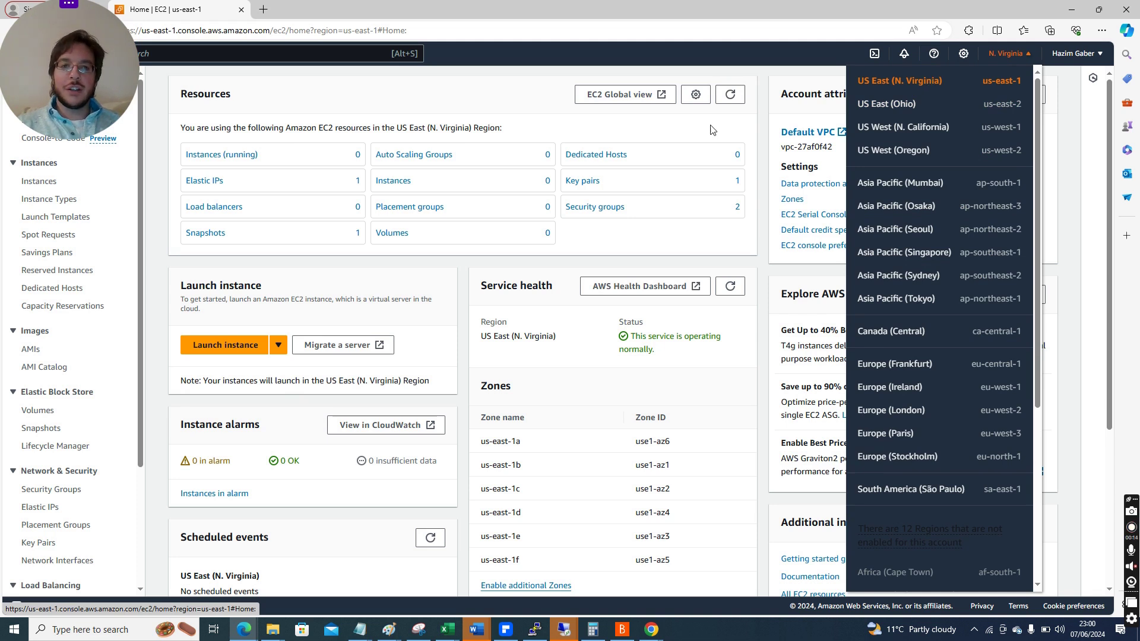
Step: Open the list of running instances and start launching a new EC2 instance
left_click(514, 106)
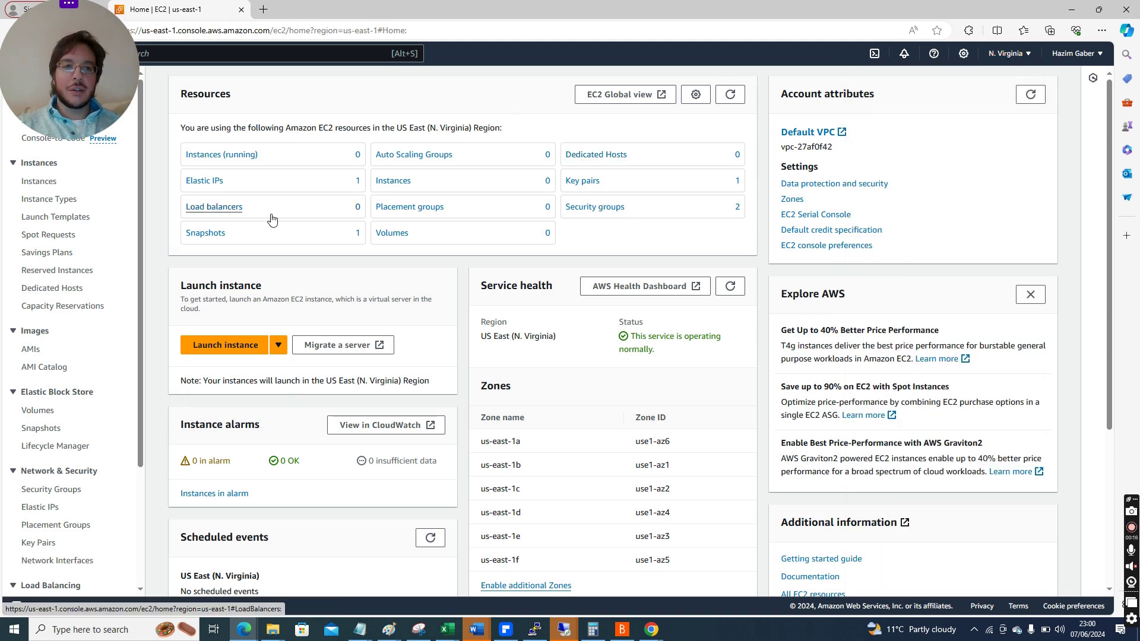
left_click(217, 157)
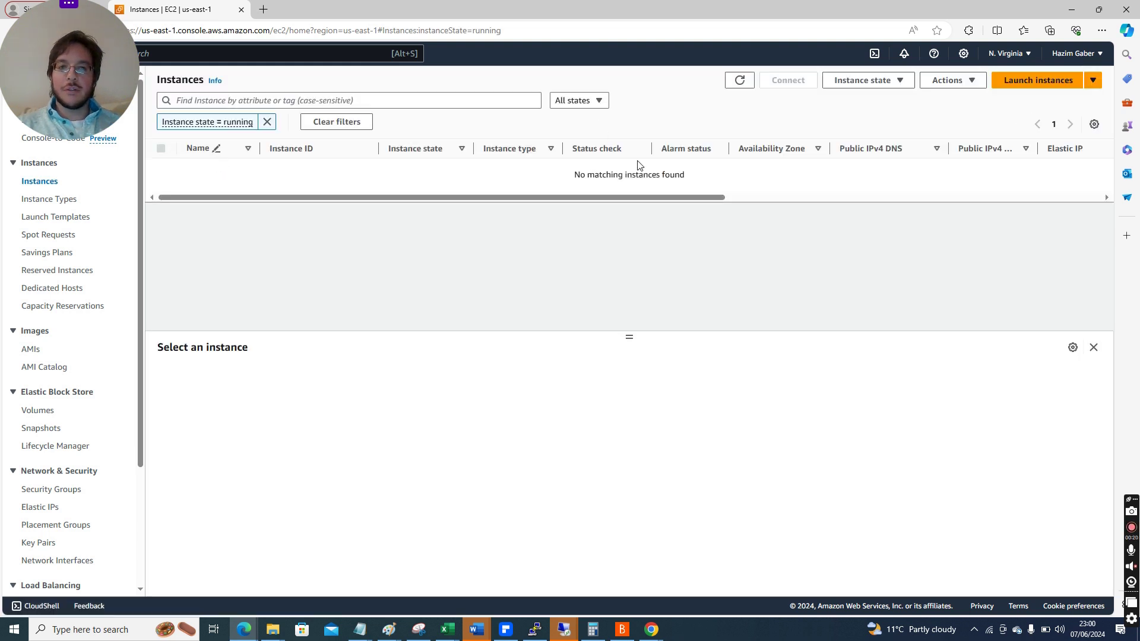
left_click(1040, 82)
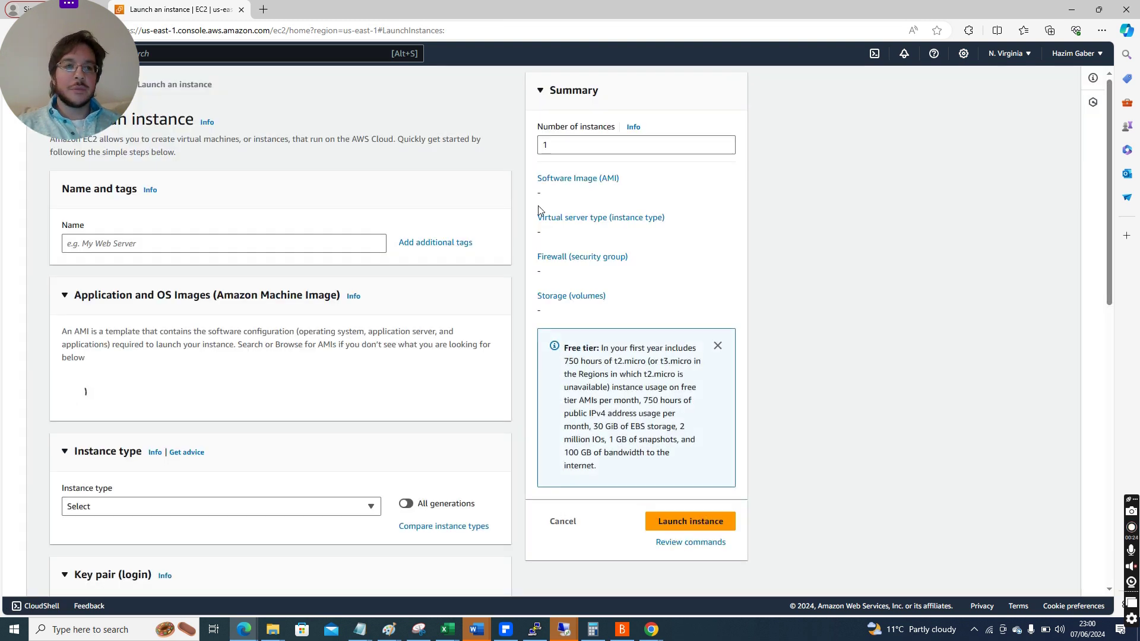
Step: Name the new instance Ubuntu
left_click(148, 246)
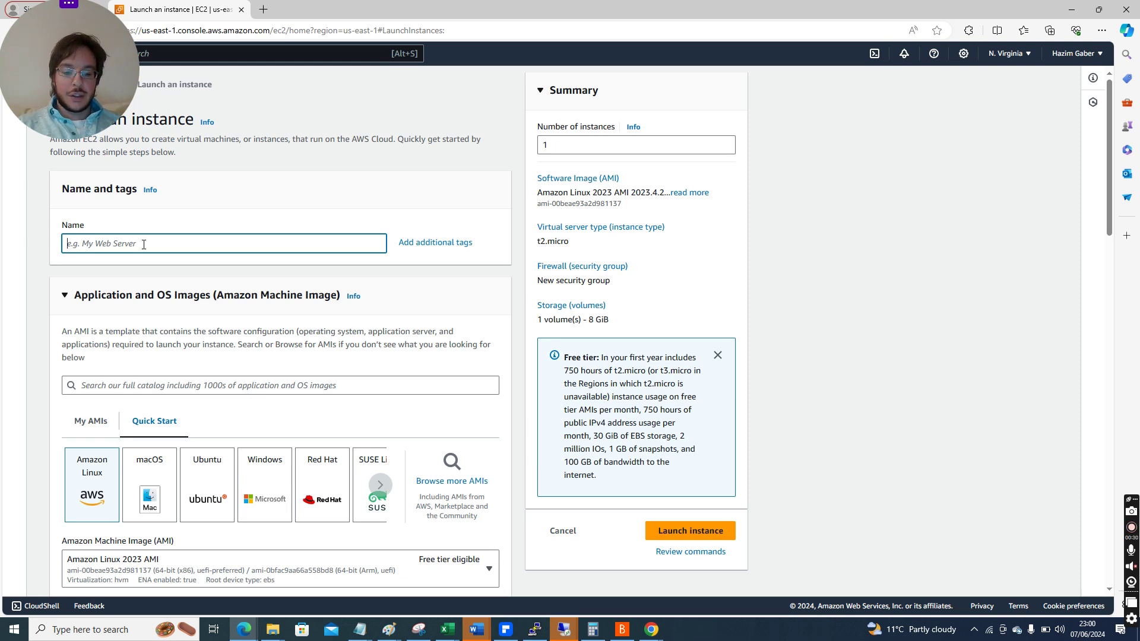
type("Ubuntu")
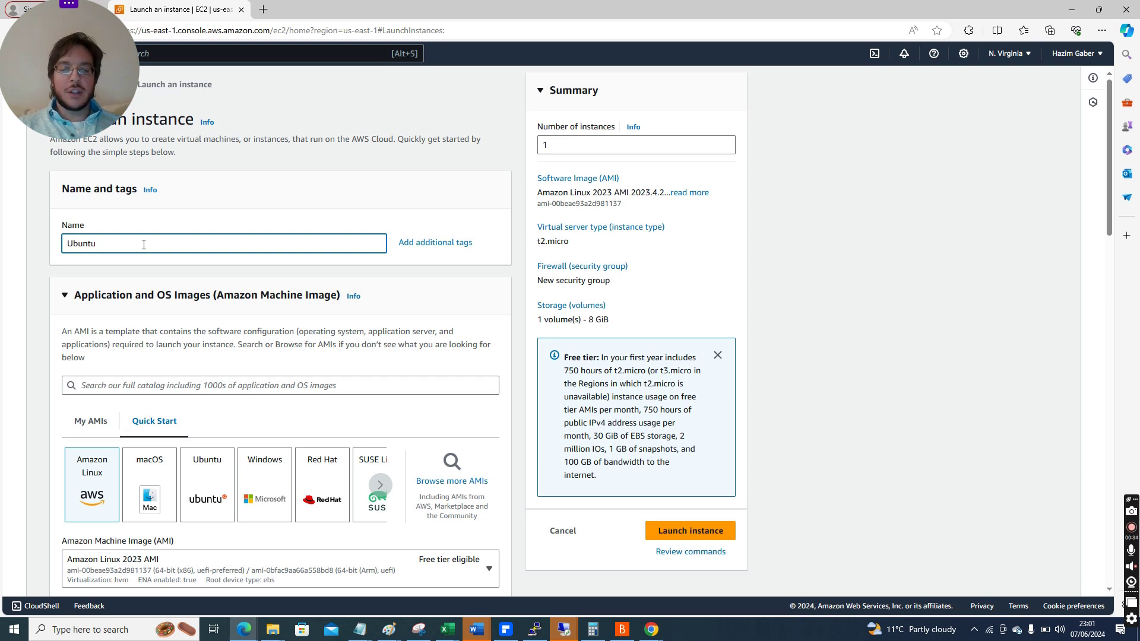
left_click(746, 198)
left_click(578, 144)
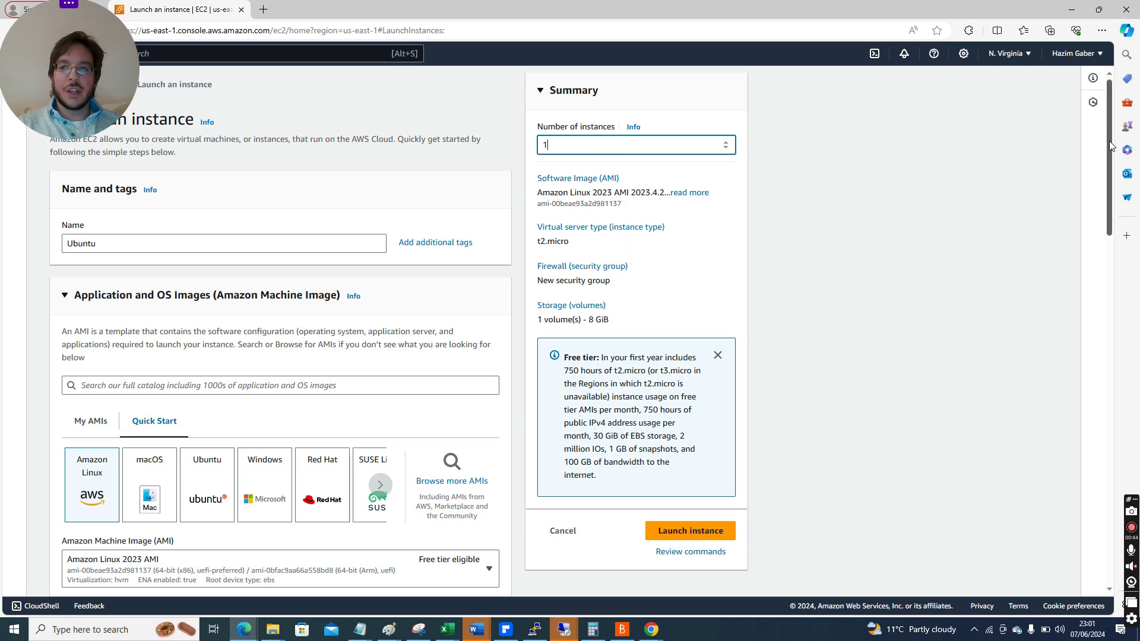
Step: Review the free tier notice in the launch summary for the t2.micro and t3.micro instance allowance
left_click_drag(1112, 146, 1112, 180)
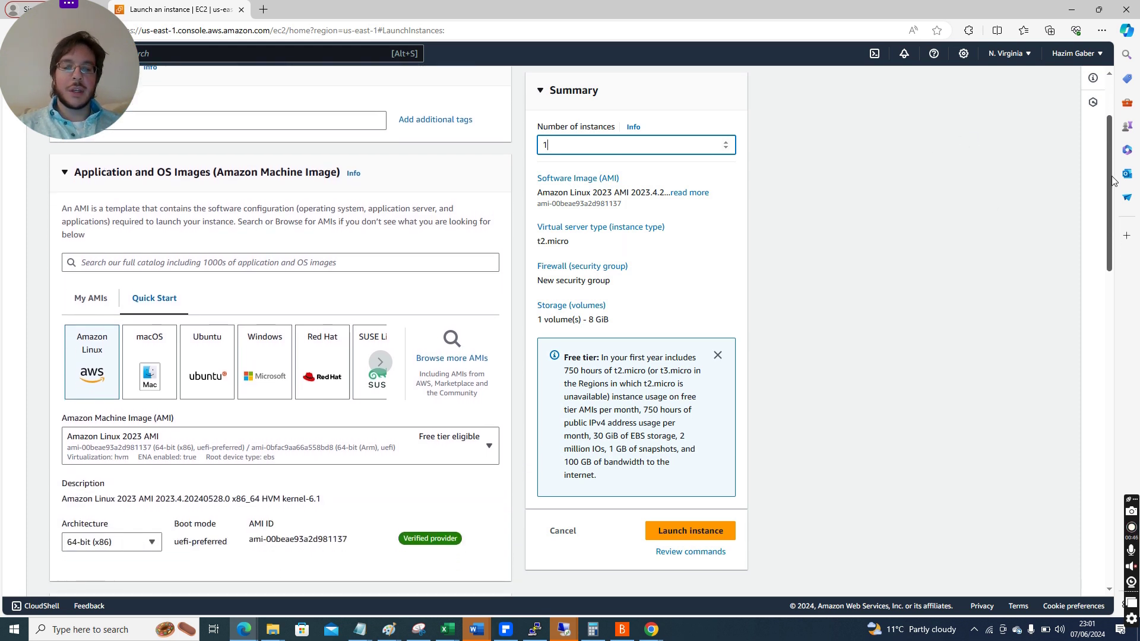
left_click_drag(599, 359, 678, 372)
left_click(619, 379)
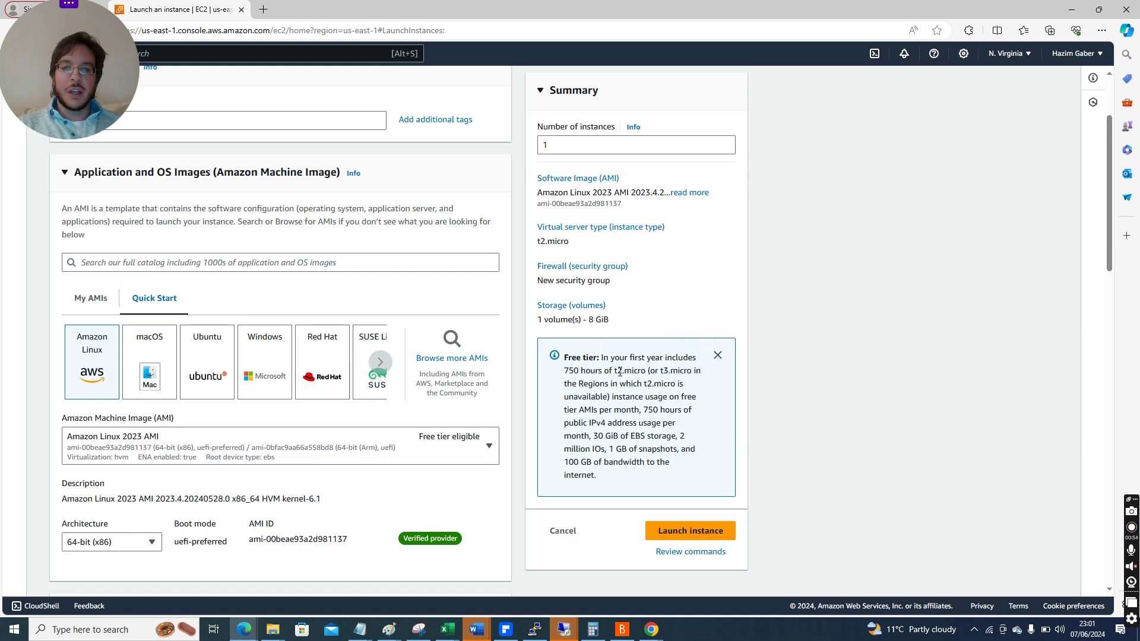
left_click_drag(621, 371, 677, 372)
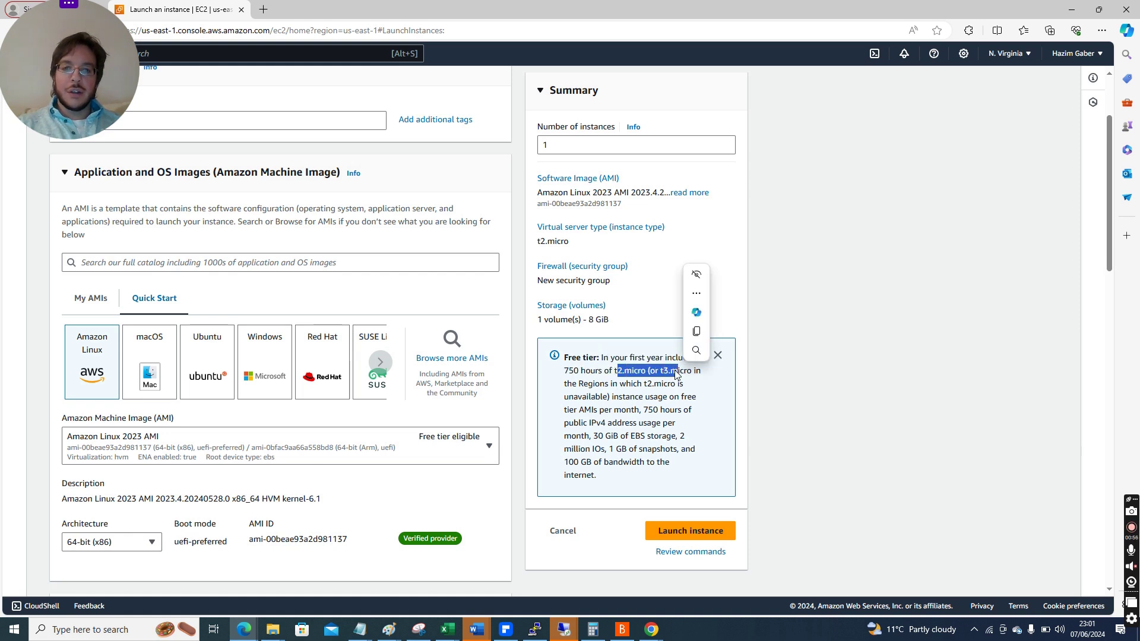
left_click(664, 383)
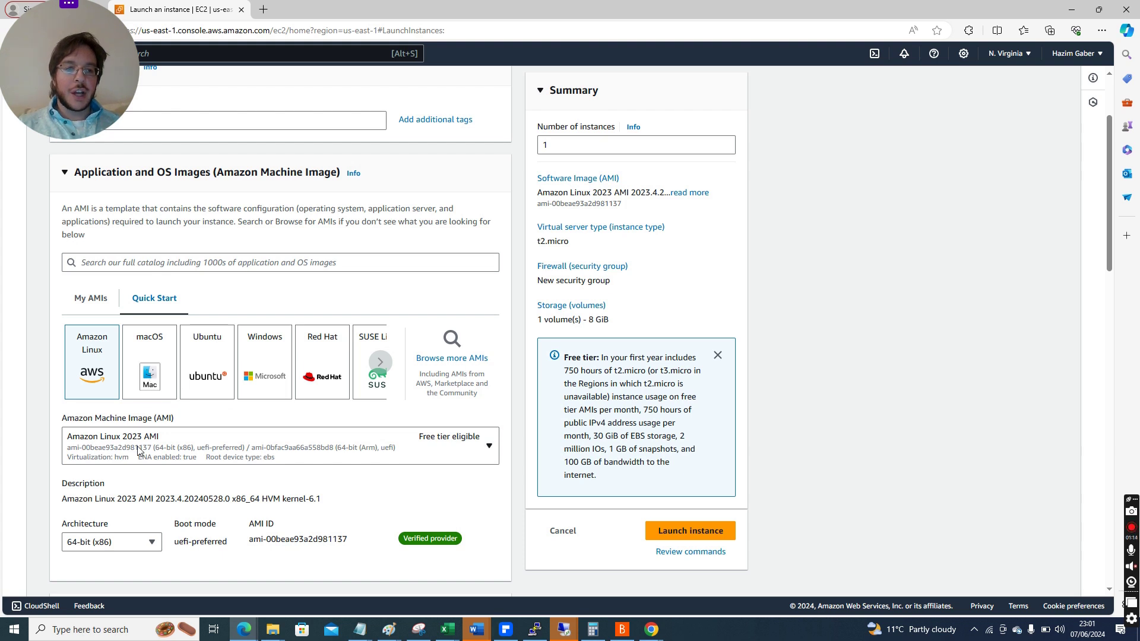
Step: Select Deep Learning OSS Nvidia Driver AMI GPU TensorFlow 2.16 (Amazon Linux 2) as the machine image
left_click(219, 452)
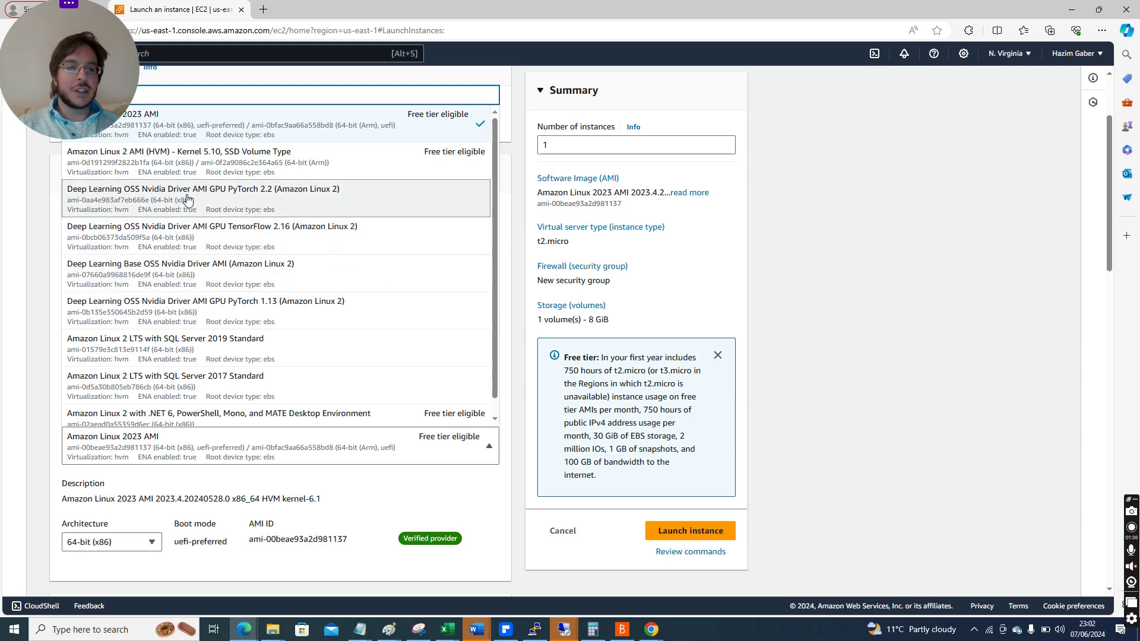
left_click(186, 232)
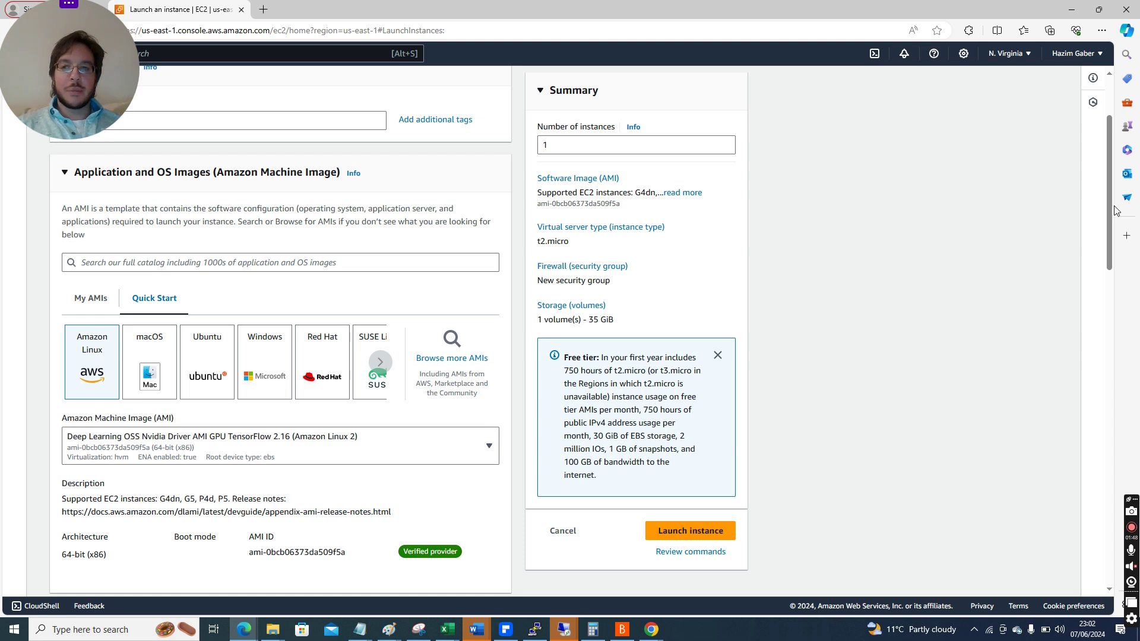
scroll(1108, 205, "down", 1)
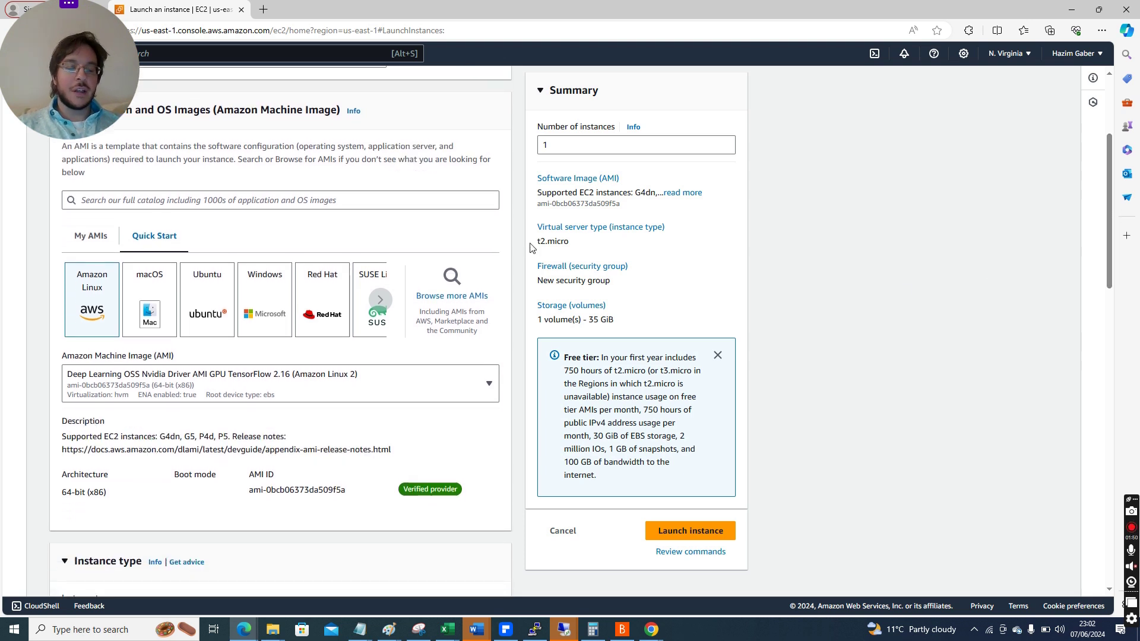
Step: Switch the operating system to macOS and look through its available machine images
left_click(157, 299)
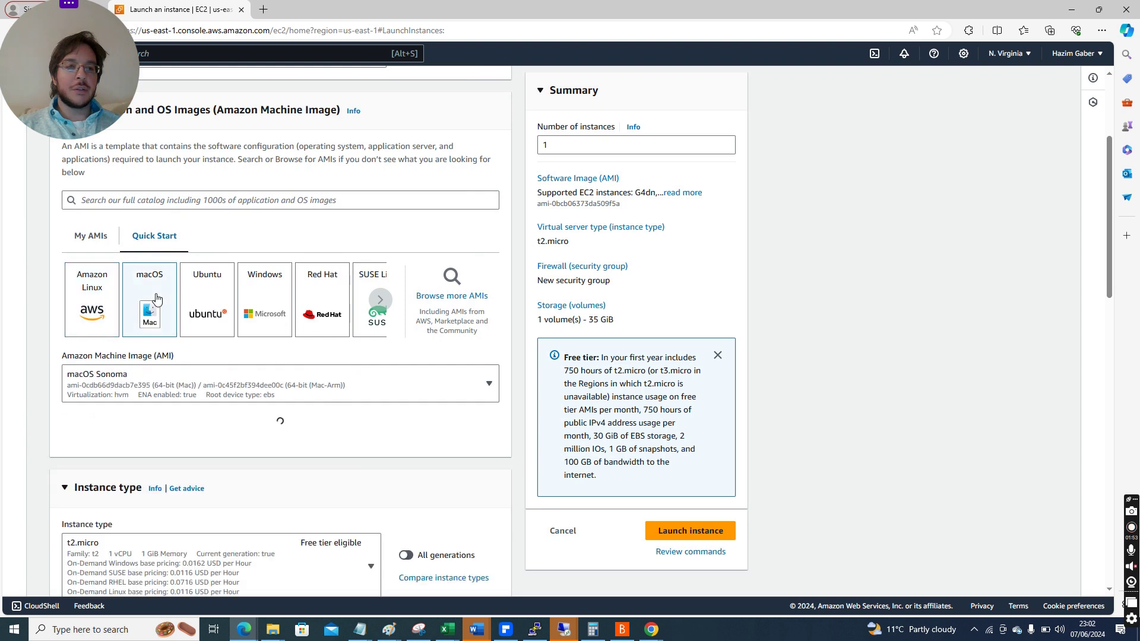
left_click(231, 373)
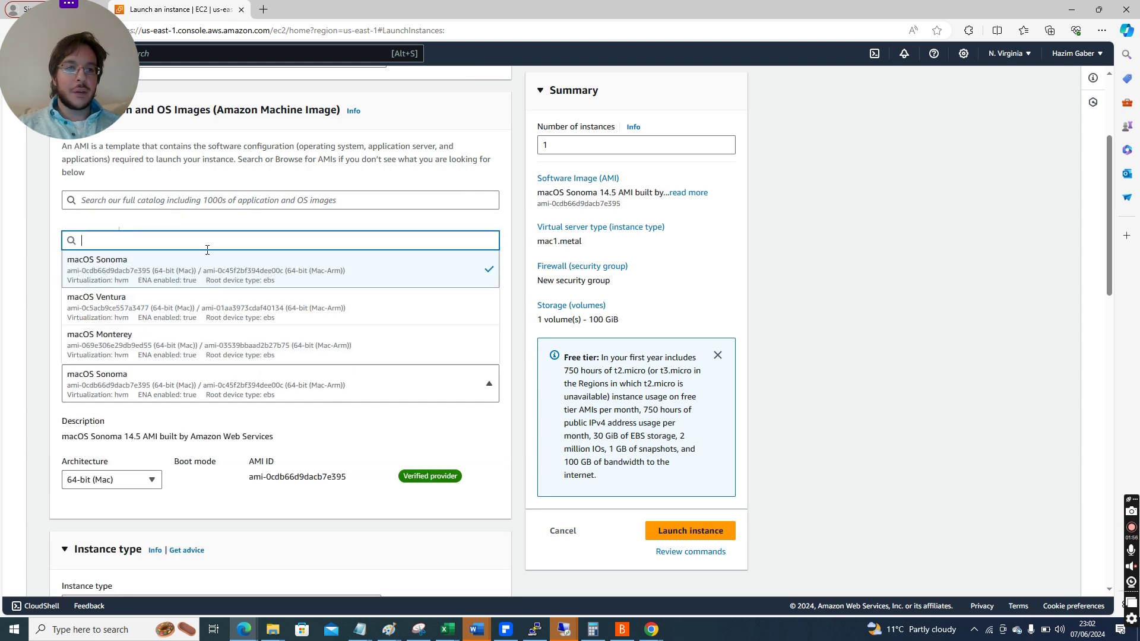
left_click(848, 324)
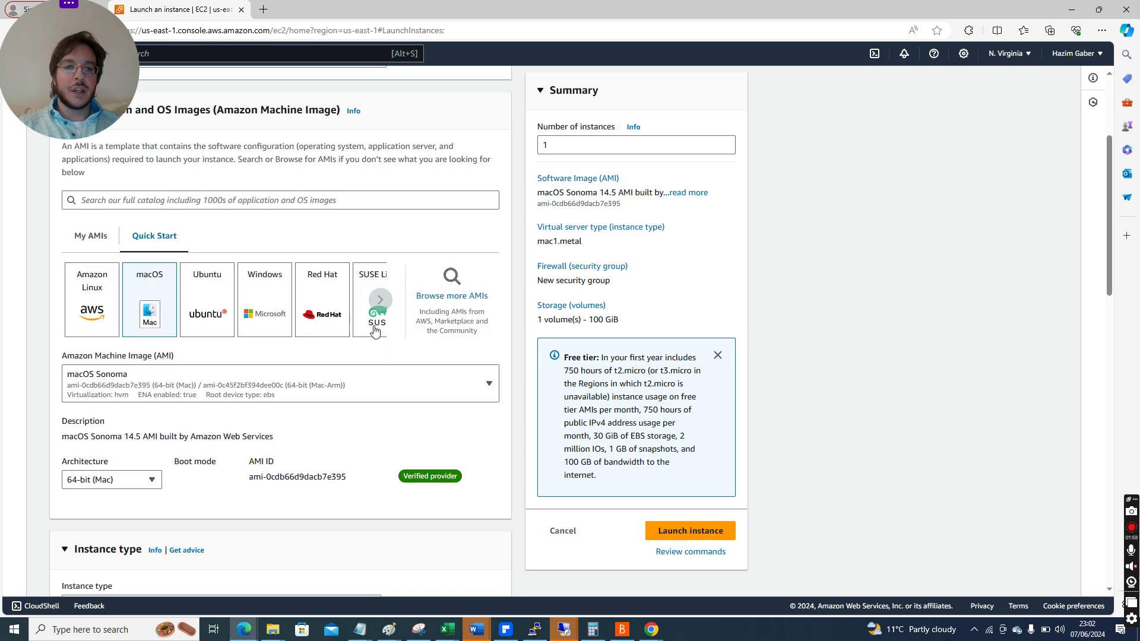
Step: Switch the operating system to Ubuntu and look through the whole list of its machine images
left_click(205, 313)
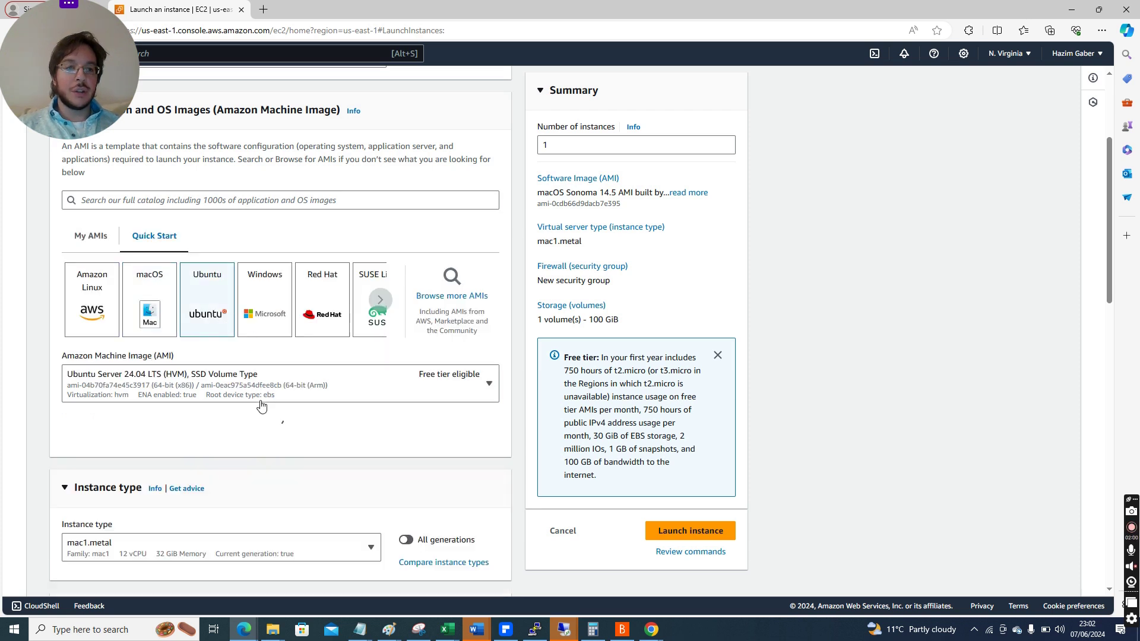
left_click(266, 397)
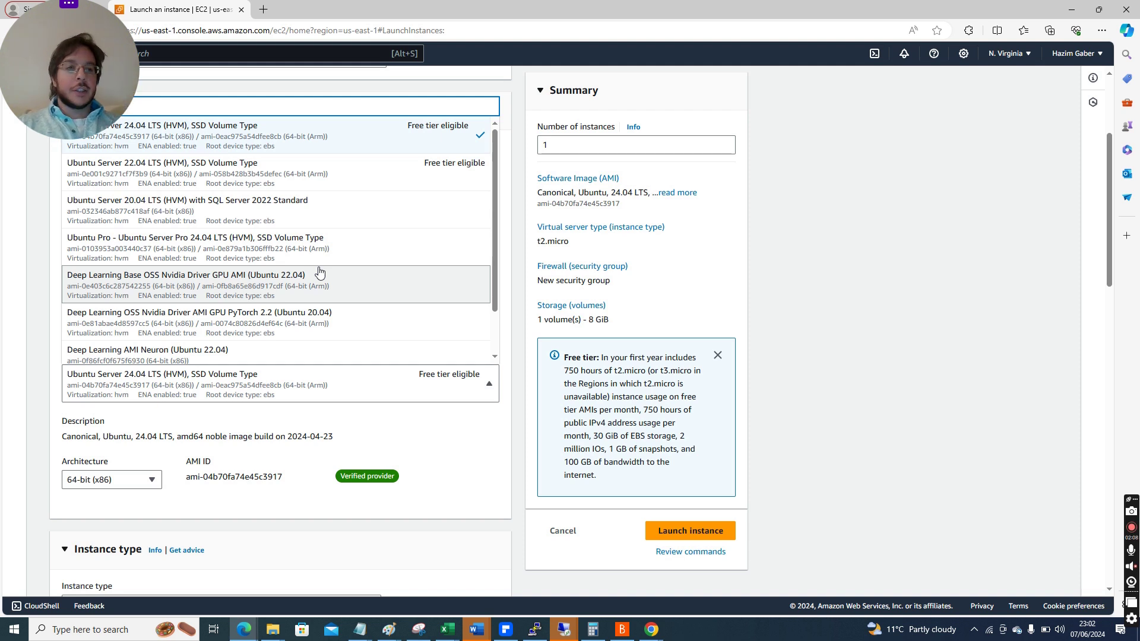
scroll(497, 327, "down", 1)
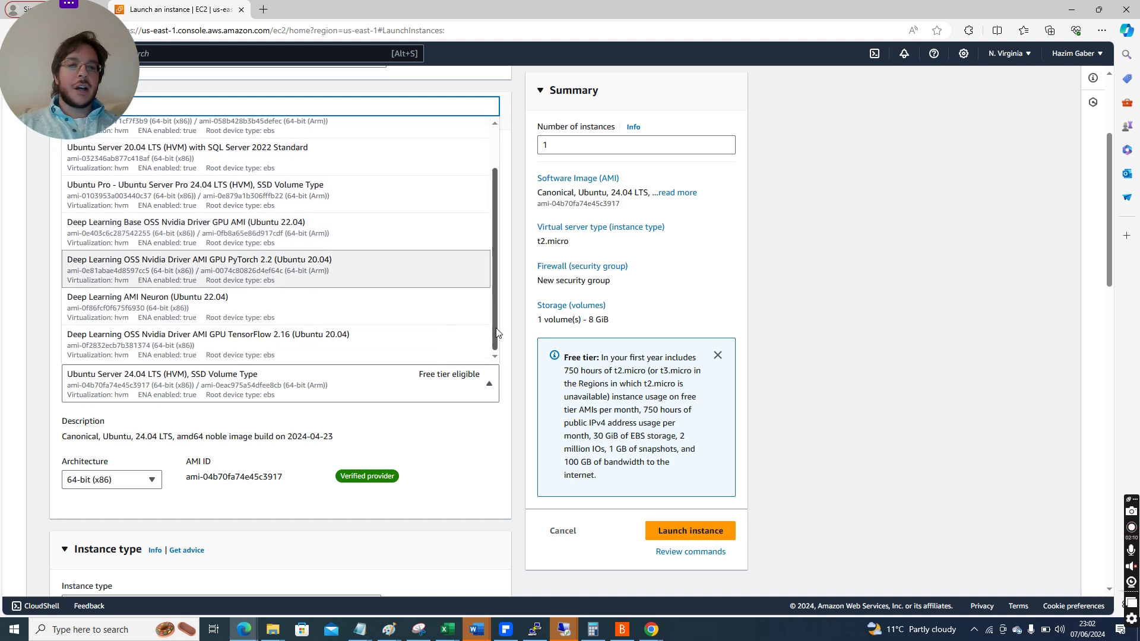
left_click_drag(498, 313, 496, 353)
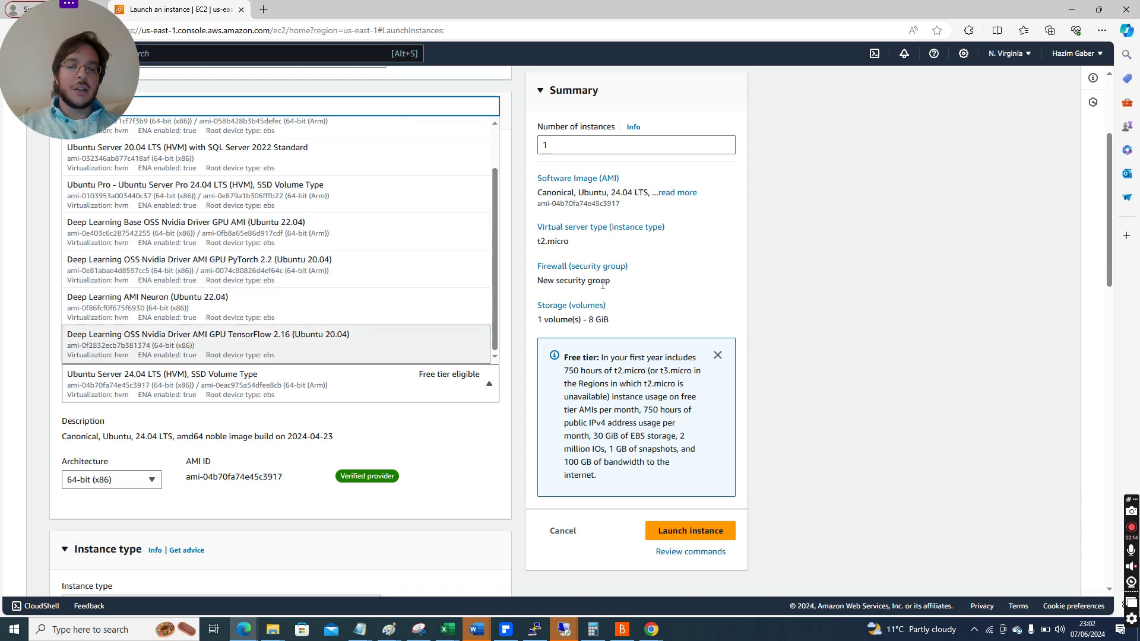
left_click(900, 273)
Step: Switch the operating system to Windows, accepting the overridden settings, and look through all its server machine images
left_click(265, 298)
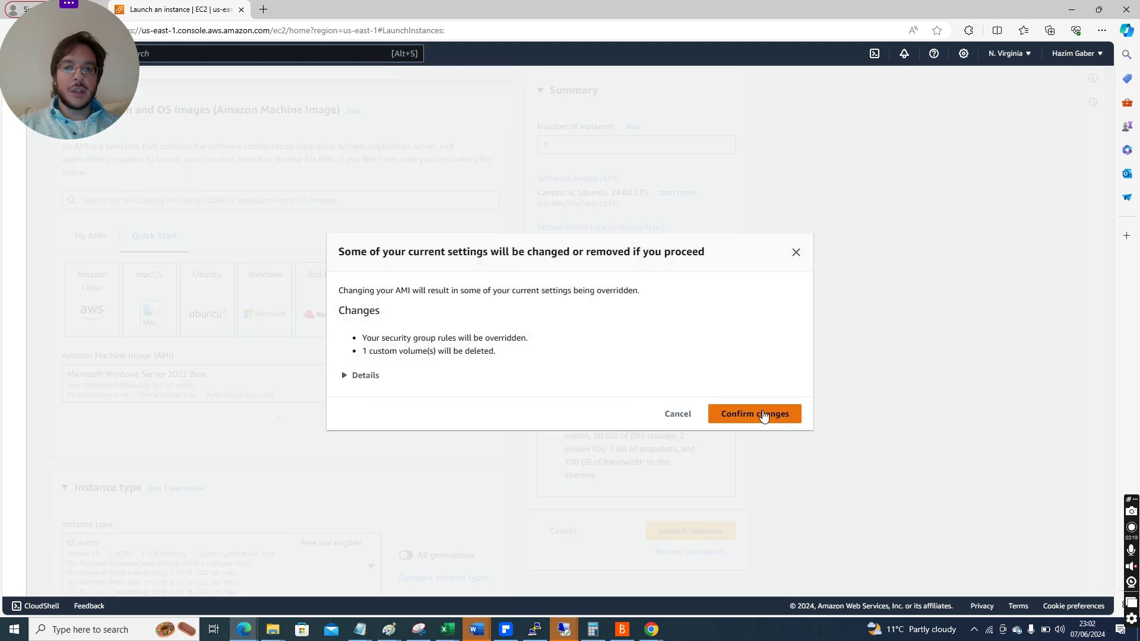
left_click(763, 420)
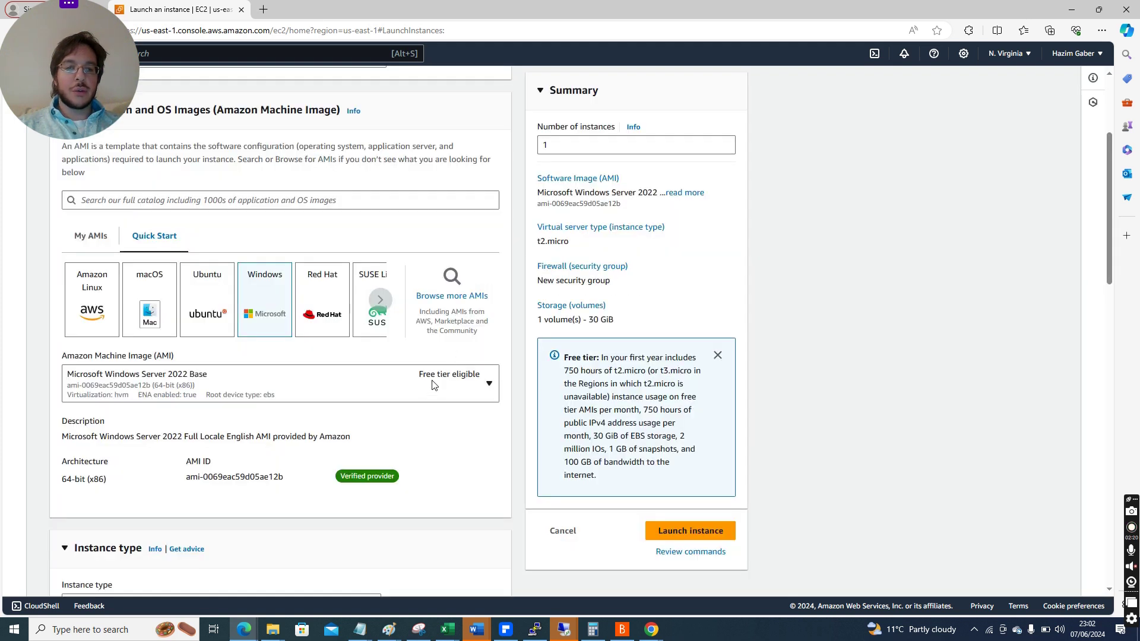
left_click(424, 391)
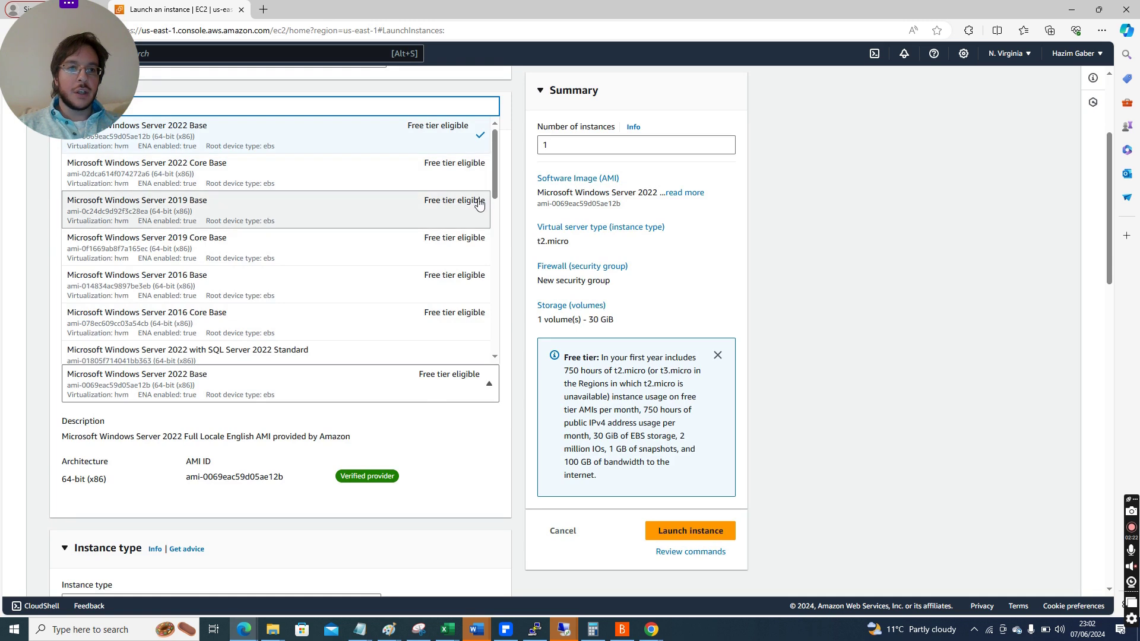
left_click_drag(498, 162, 497, 317)
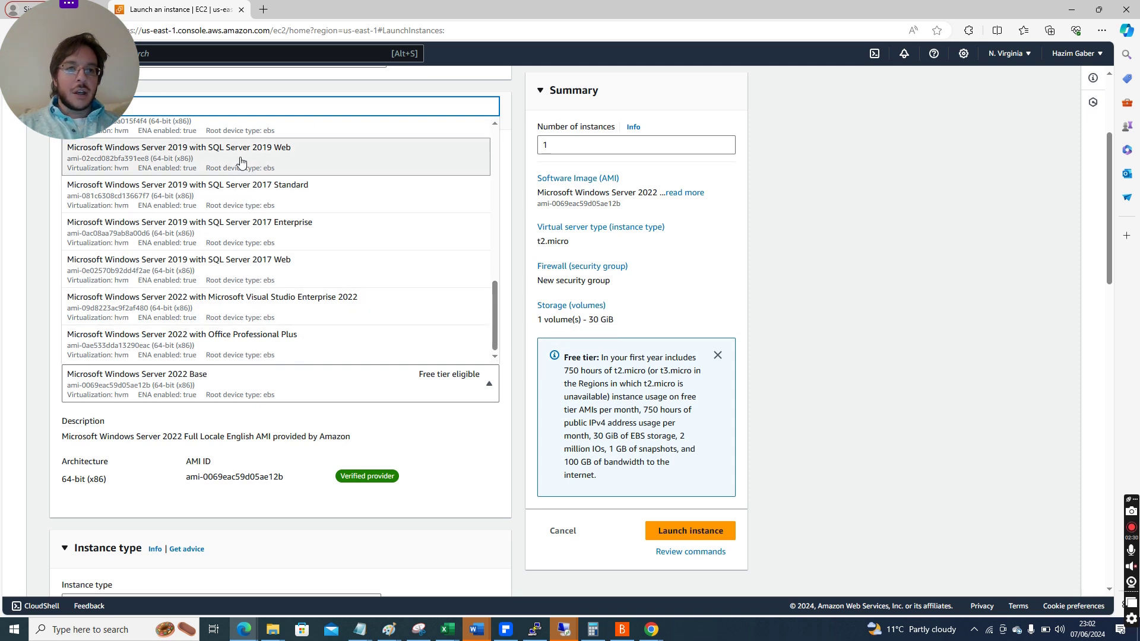
left_click_drag(494, 307, 502, 211)
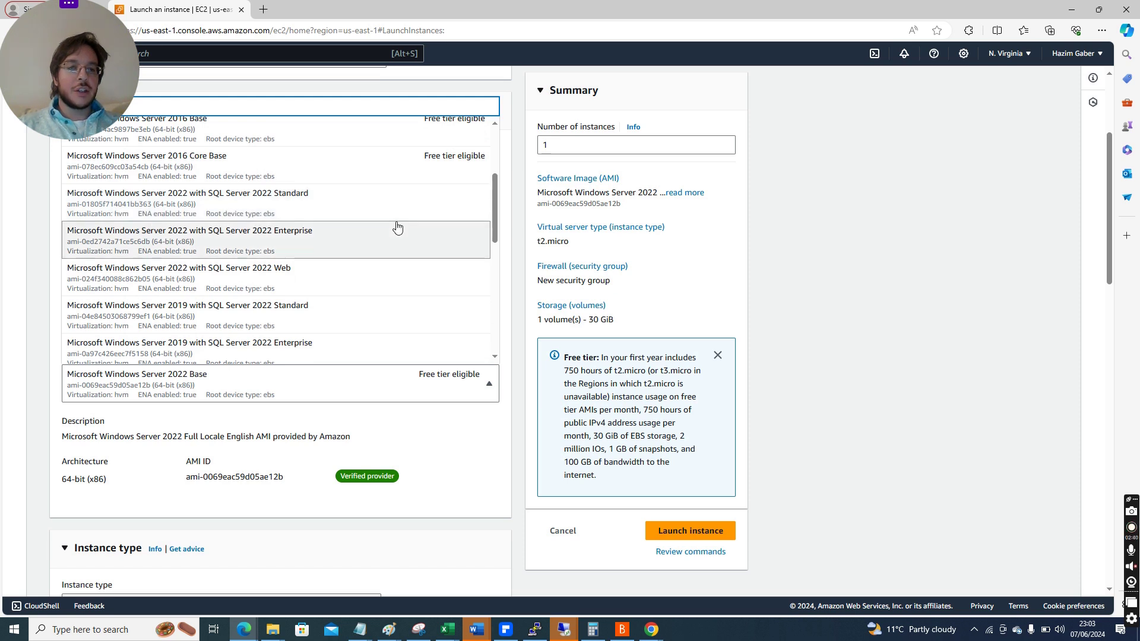
left_click_drag(494, 216, 489, 307)
scroll(196, 320, "down", 2)
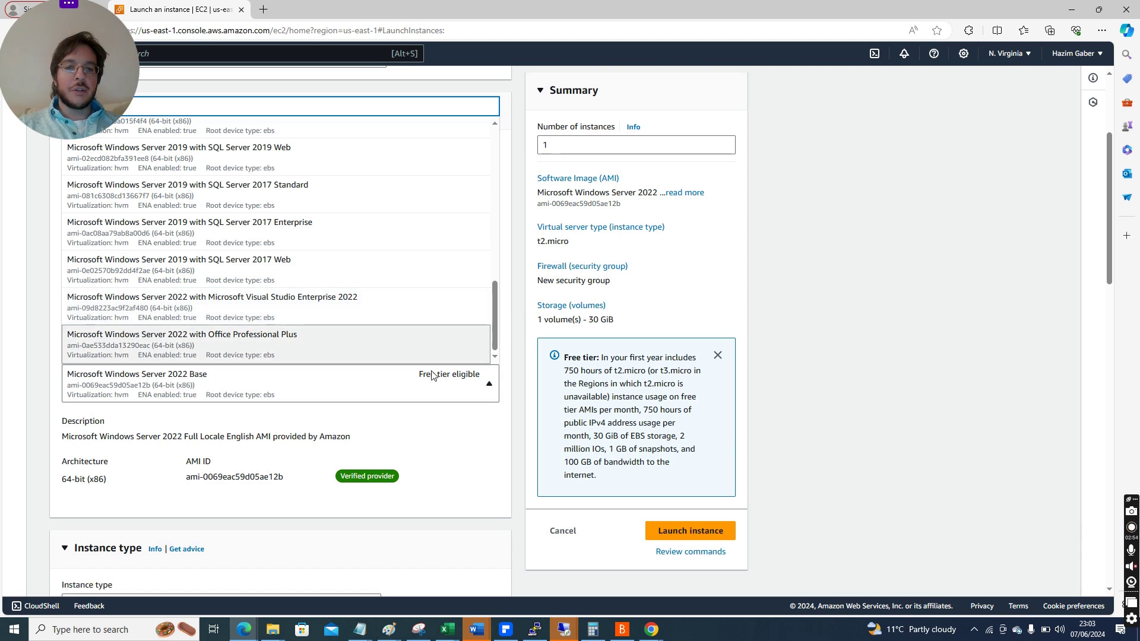
left_click(807, 318)
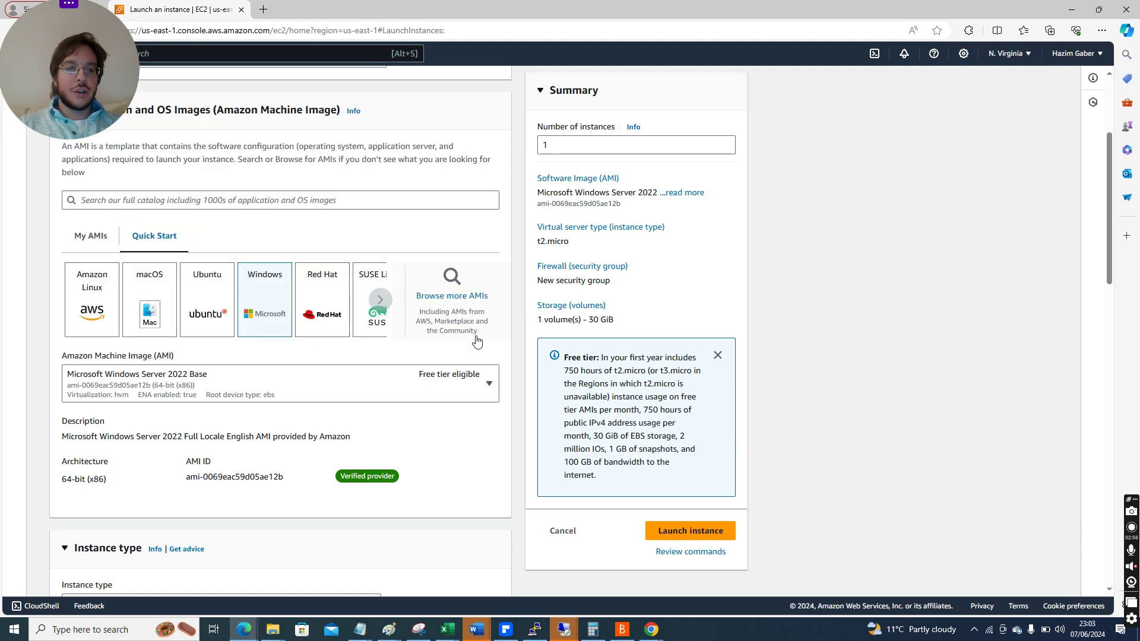
Step: Switch the operating system to Red Hat and look through its available machine images
left_click(328, 295)
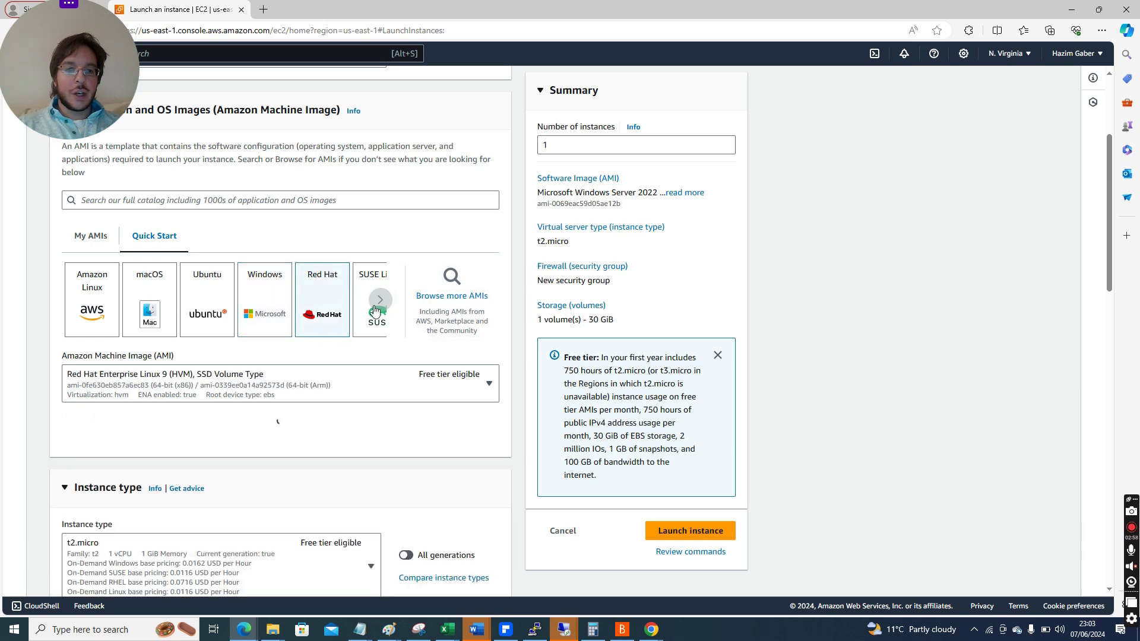
left_click(266, 391)
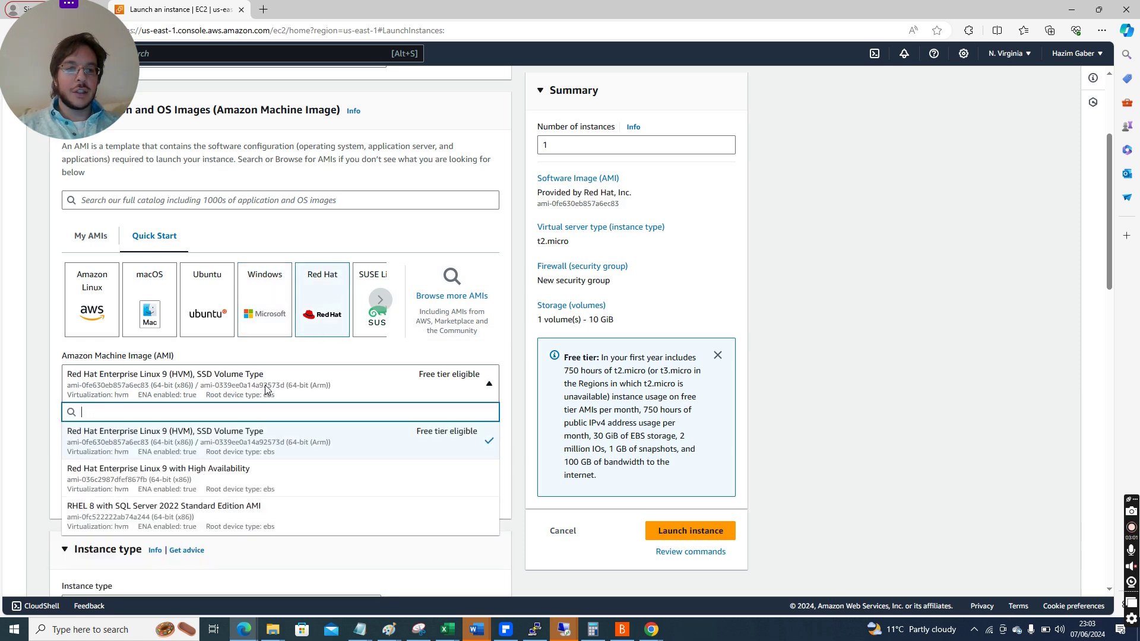
left_click(332, 321)
Step: Switch the operating system to SUSE Linux, accepting the overridden settings, and look at its machine images
left_click(372, 314)
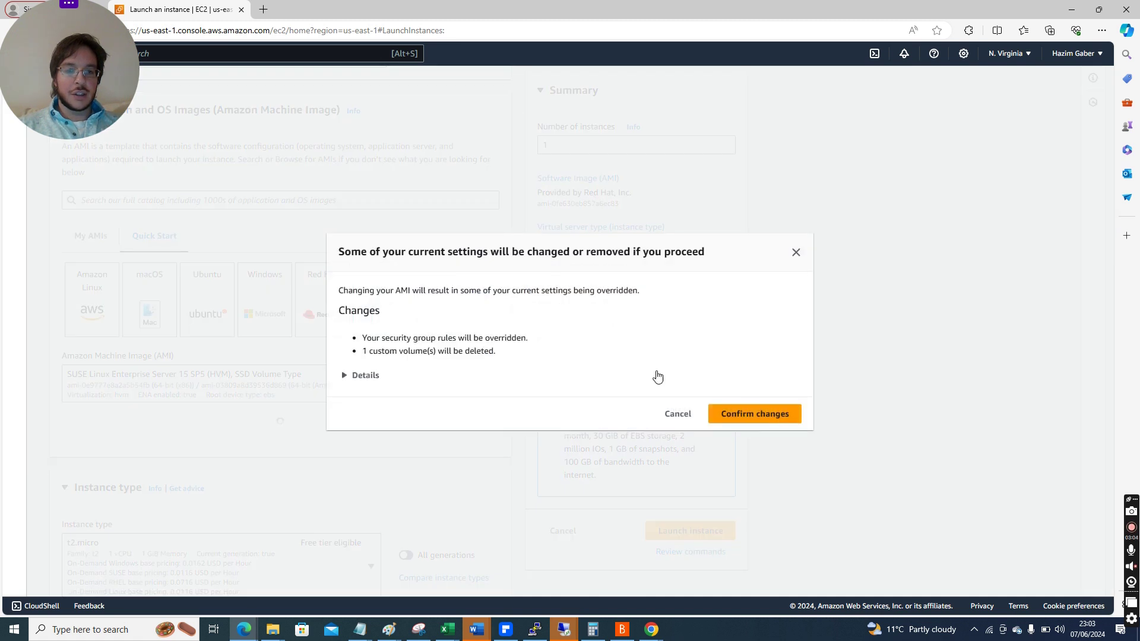
left_click(745, 417)
left_click(422, 397)
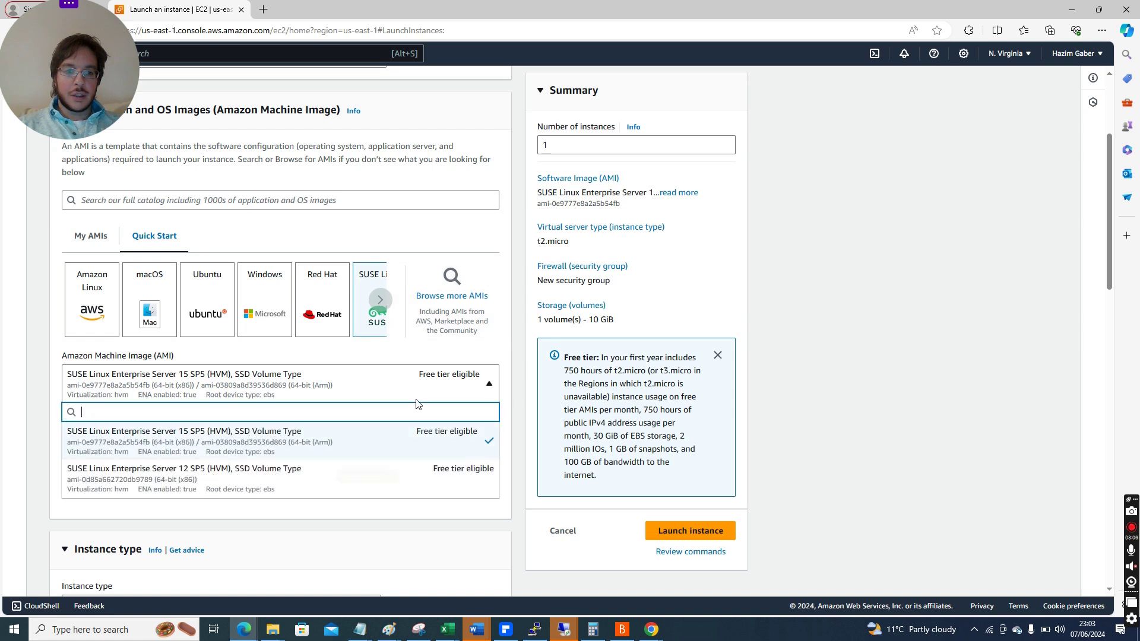
left_click(418, 401)
Step: Choose Ubuntu with the Ubuntu Server 24.04 LTS (HVM), SSD Volume Type image and accept the overridden settings
left_click(380, 300)
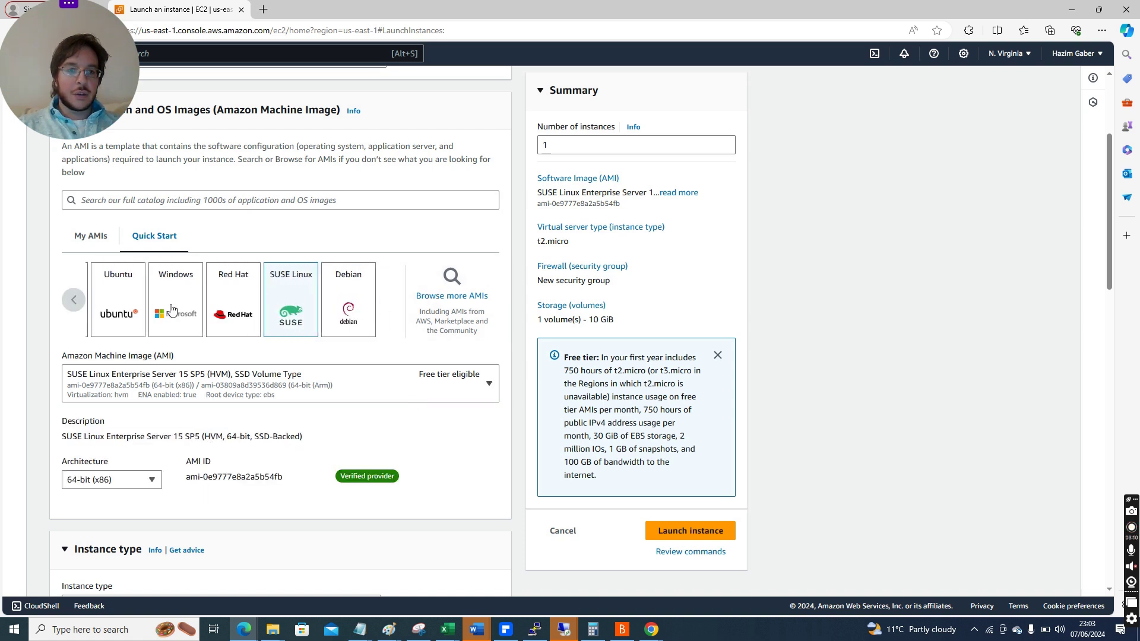
left_click(74, 300)
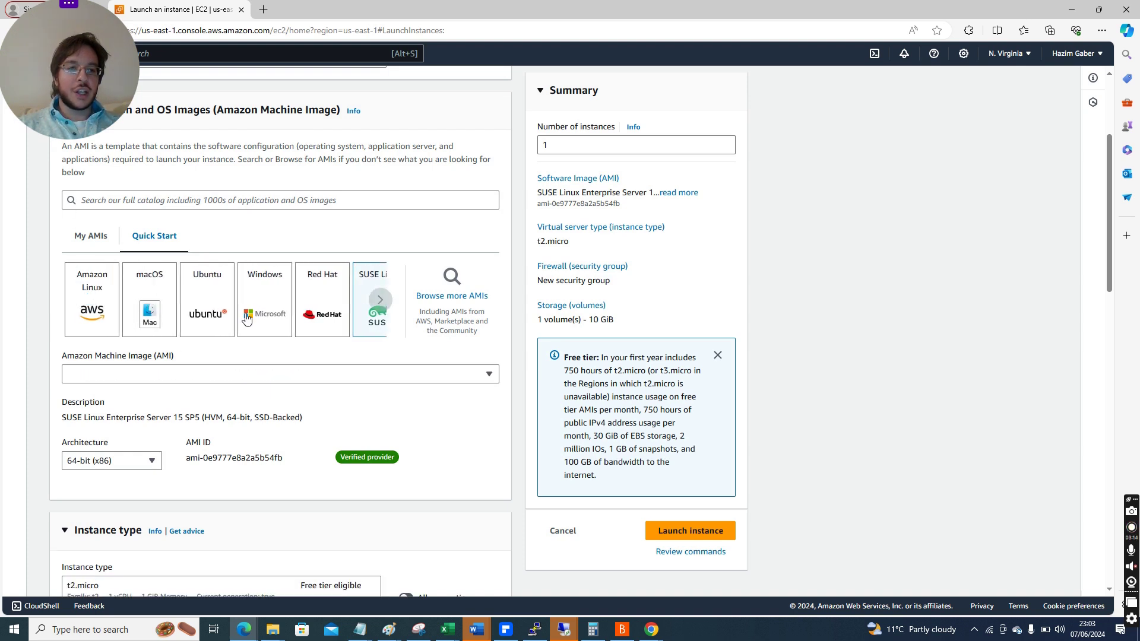
left_click(210, 299)
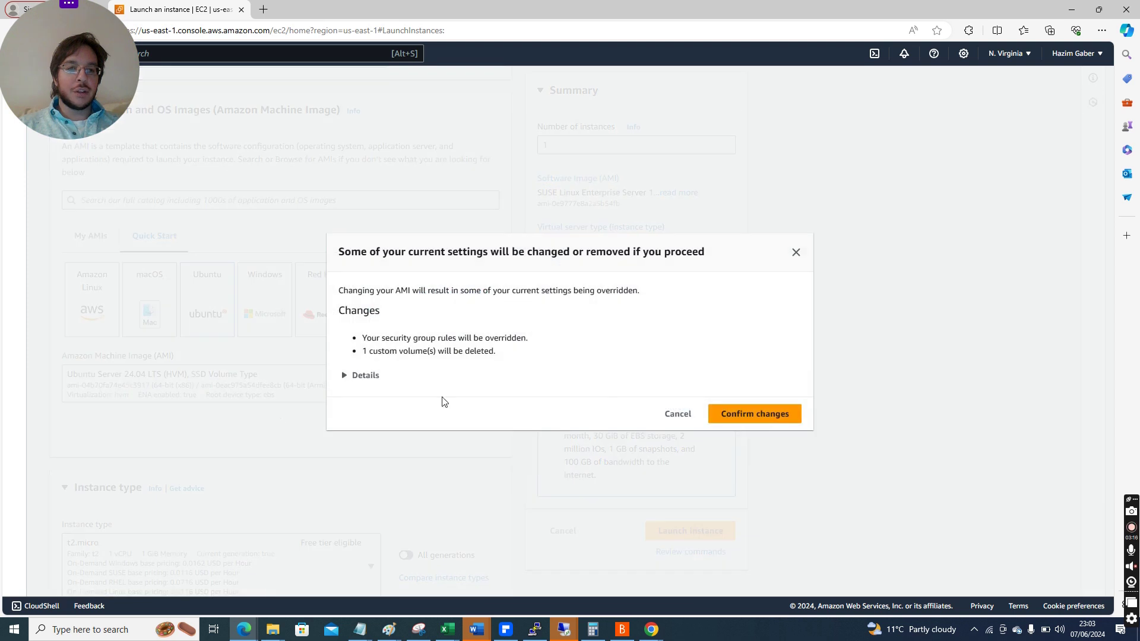
left_click(758, 412)
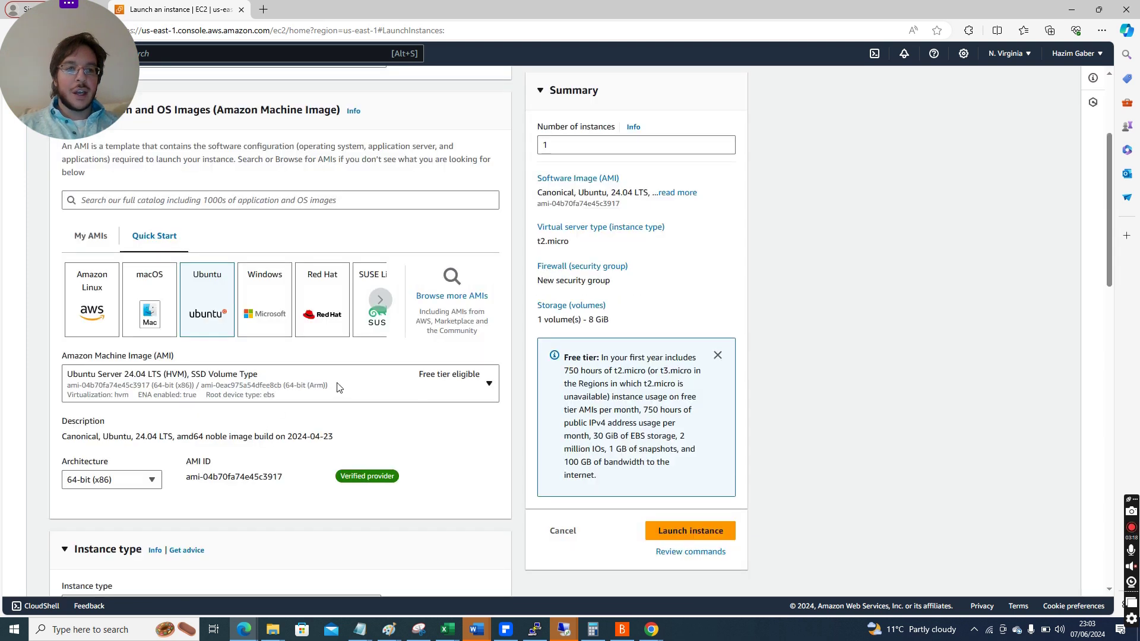
Step: Switch the machine image to Deep Learning Base OSS Nvidia Driver GPU AMI (Ubuntu 22.04) and accept the overridden settings
left_click(339, 387)
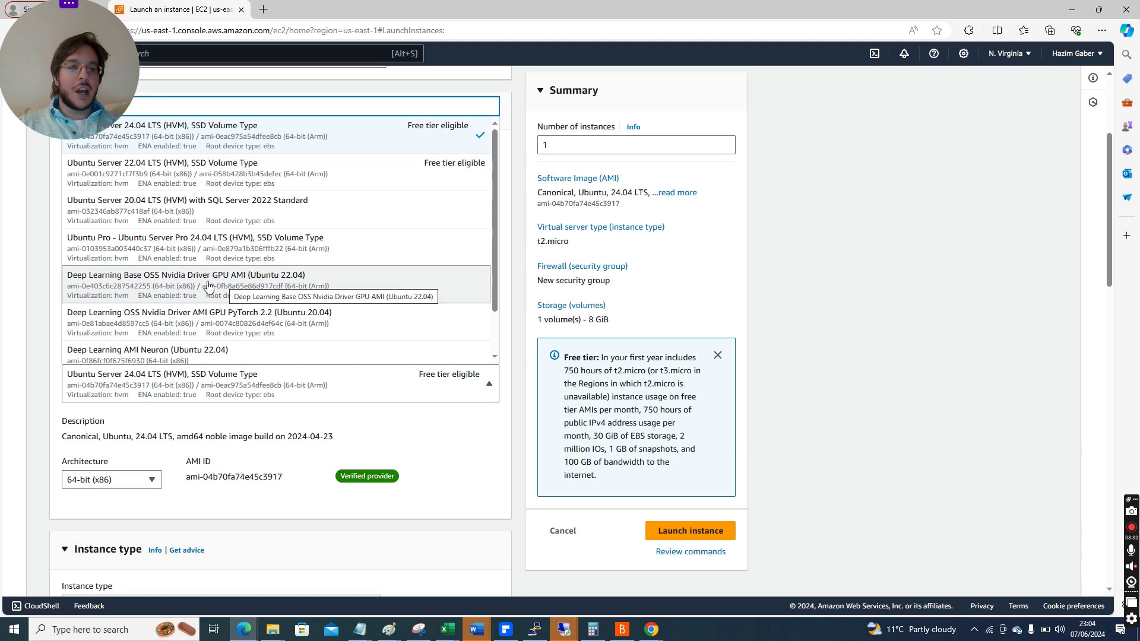
left_click(299, 282)
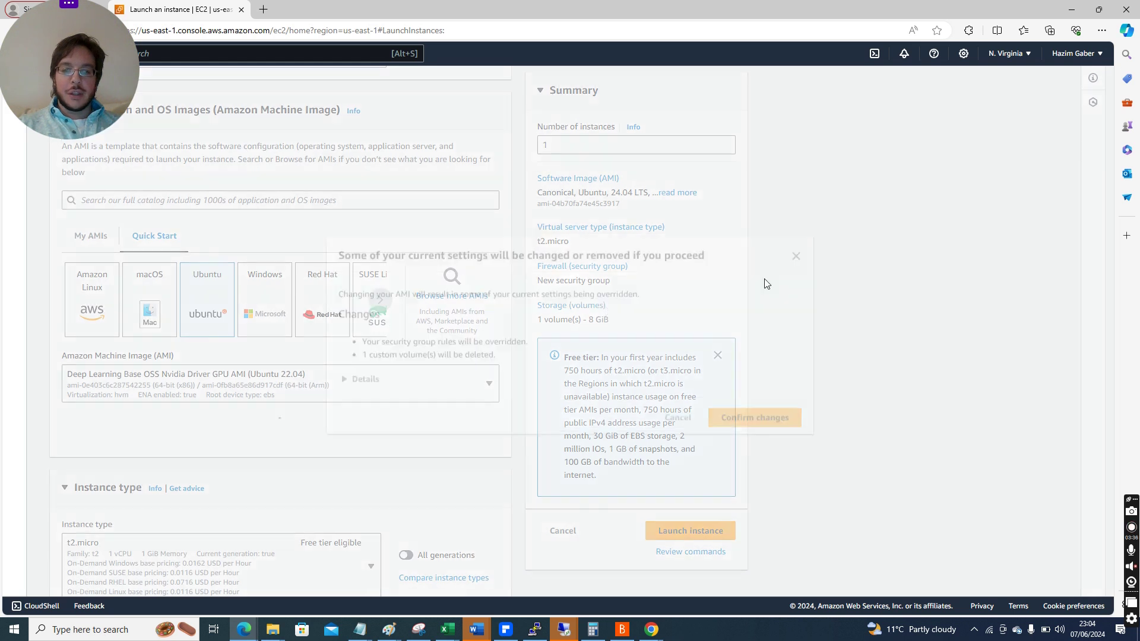
left_click(753, 406)
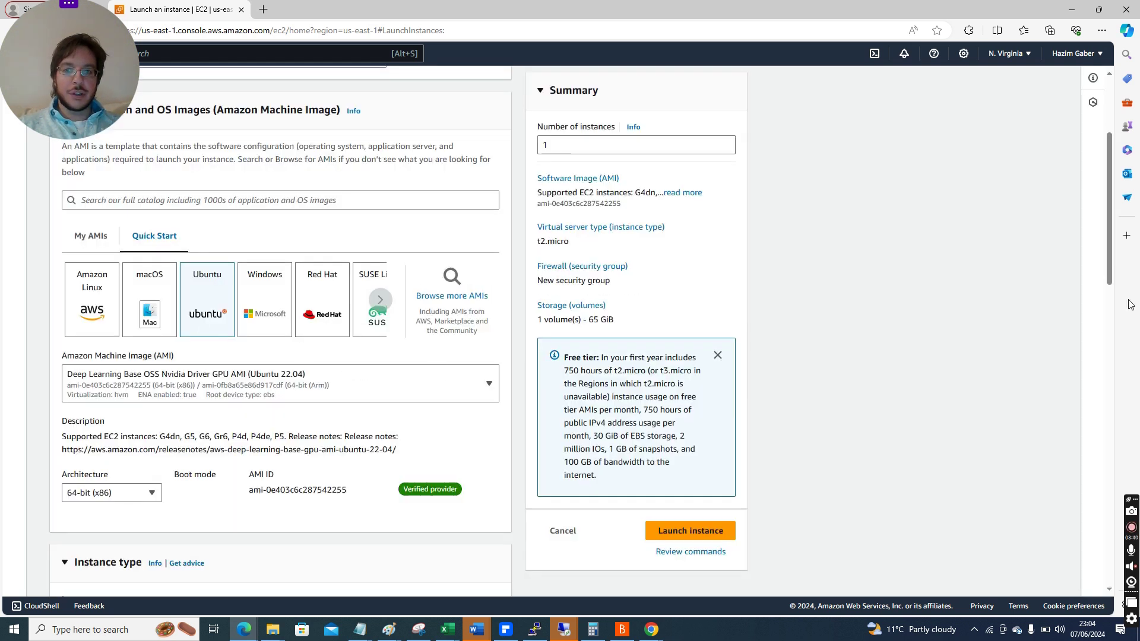
Step: Try the 64-bit (Arm) architecture for the machine image and return it to 64-bit (x86)
scroll(1108, 252, "down", 3)
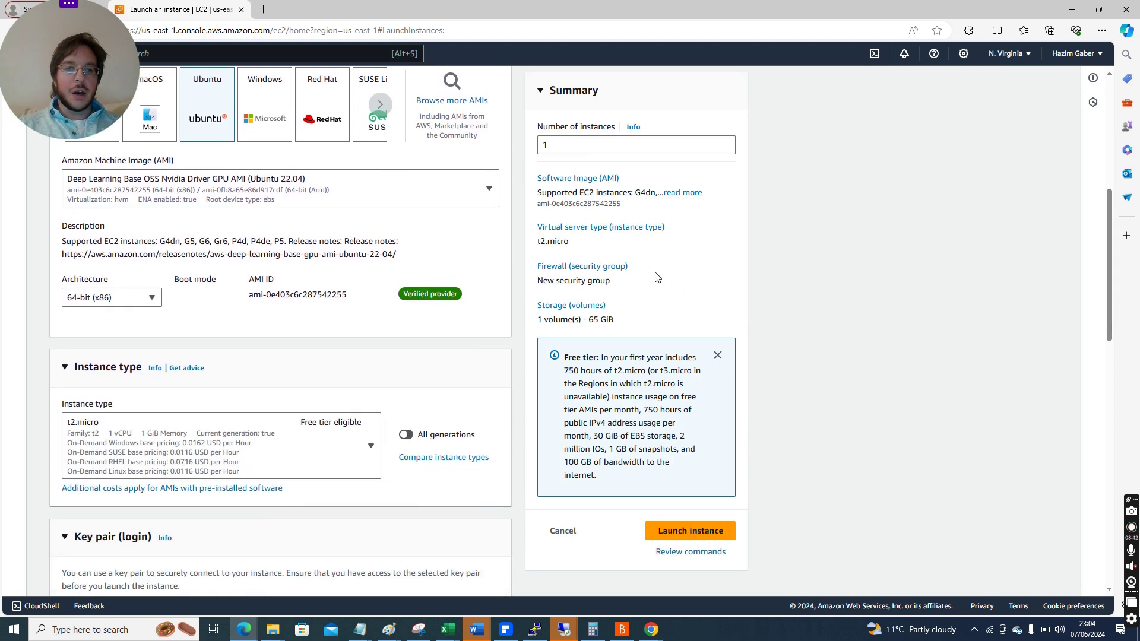
left_click(133, 303)
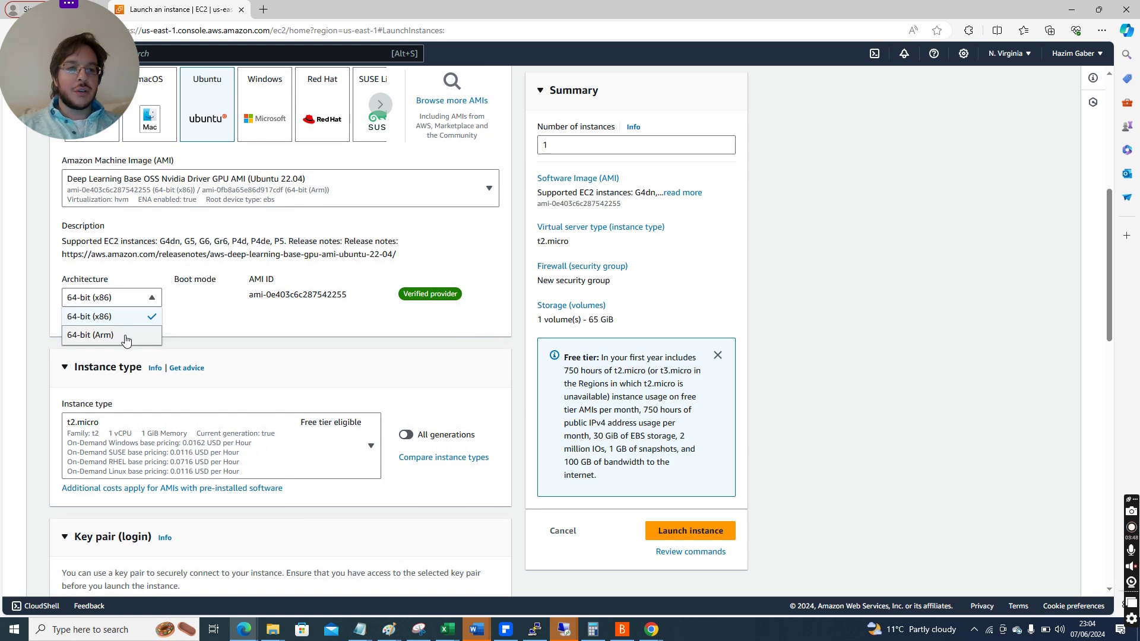
left_click(395, 313)
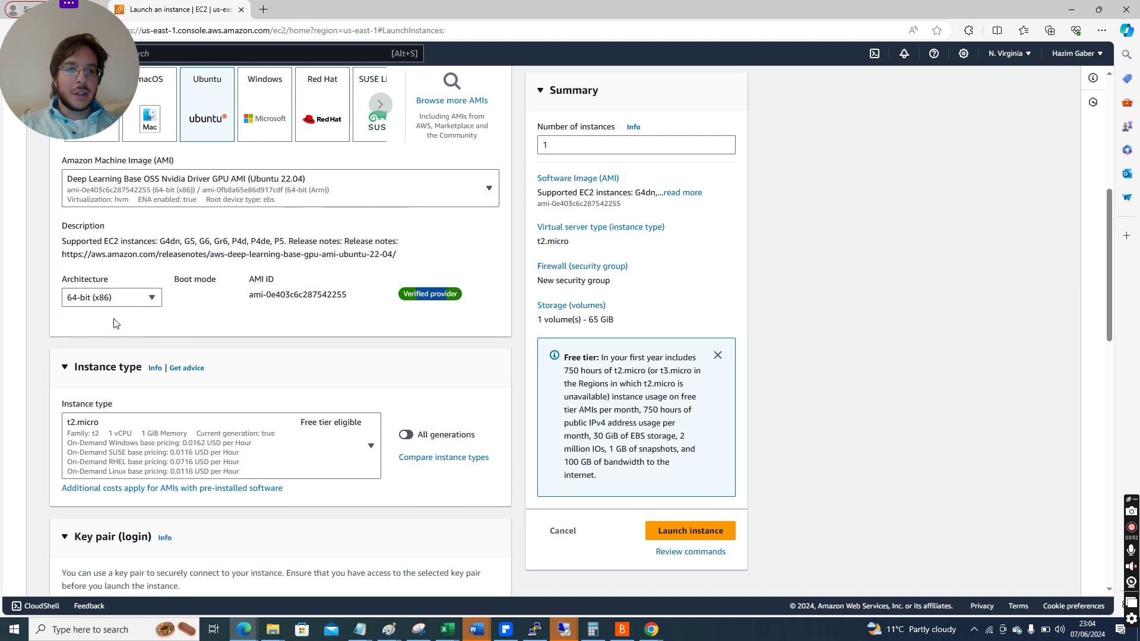
left_click(133, 300)
key("Return")
left_click_drag(1106, 273, 1107, 299)
left_click(125, 205)
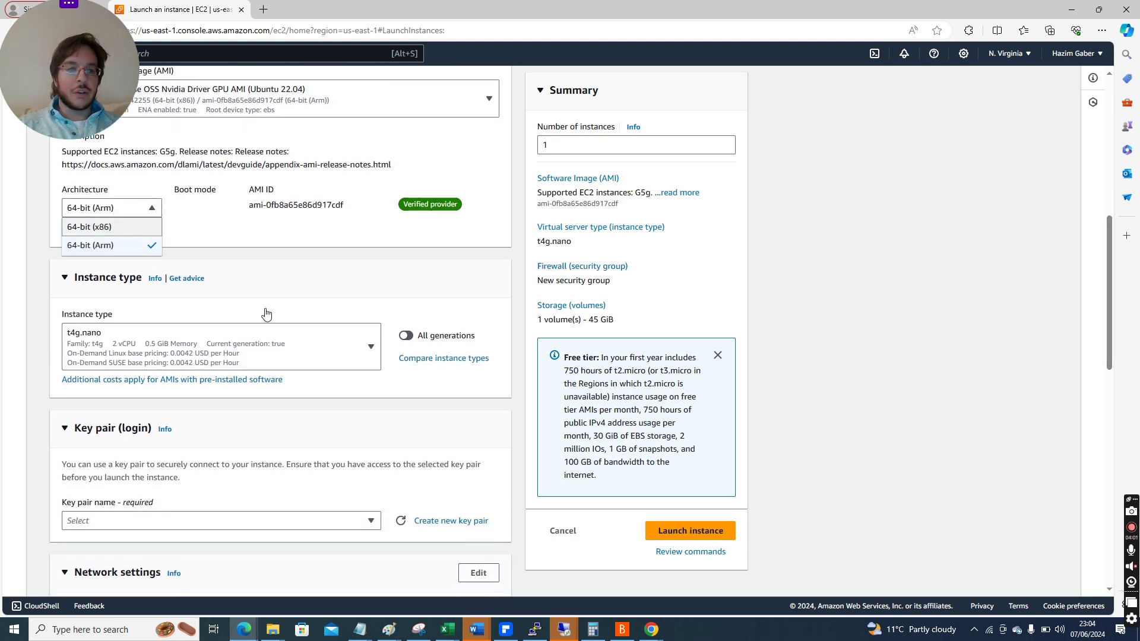
left_click(162, 228)
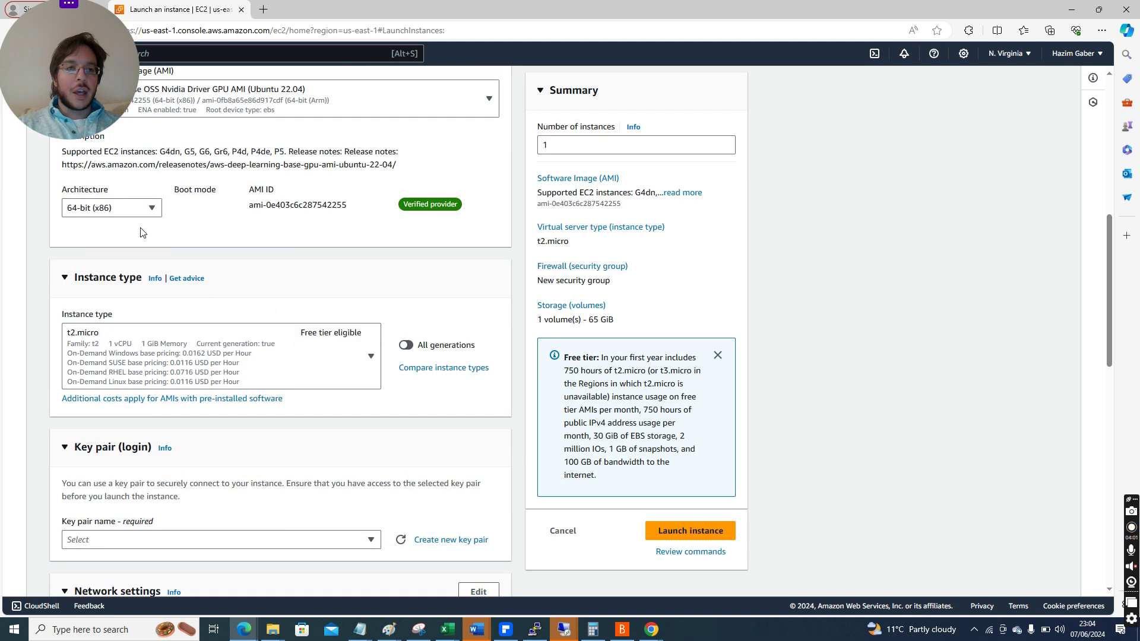
Step: Look through the available instance types, comparing their vCPUs, memory and hourly on-demand pricing
left_click(370, 358)
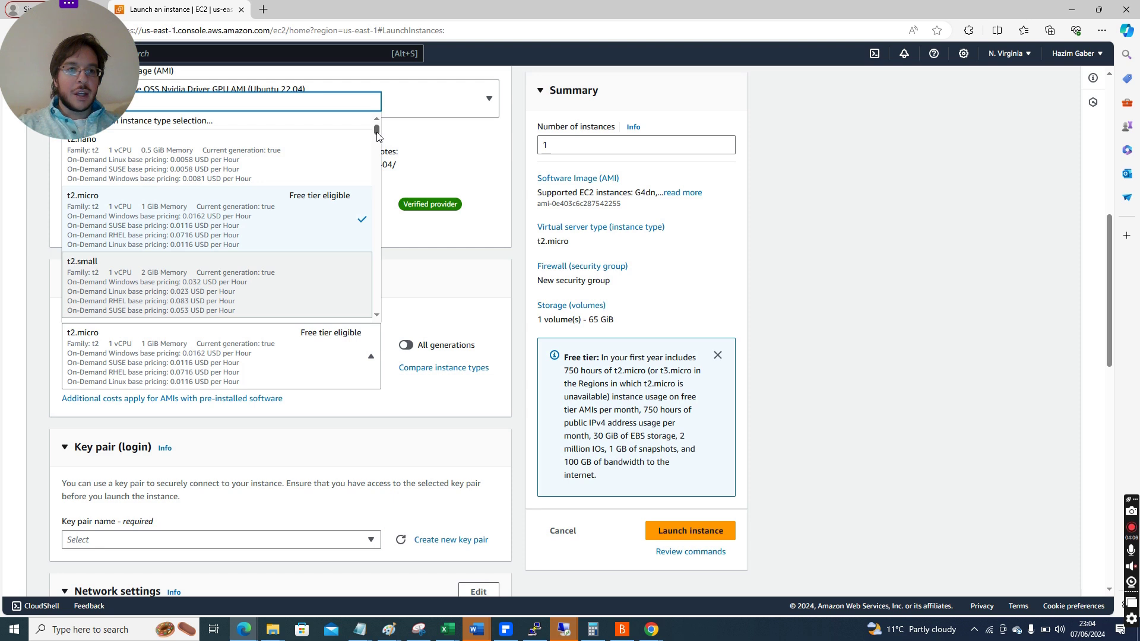
scroll(378, 136, "down", 5)
scroll(378, 130, "up", 5)
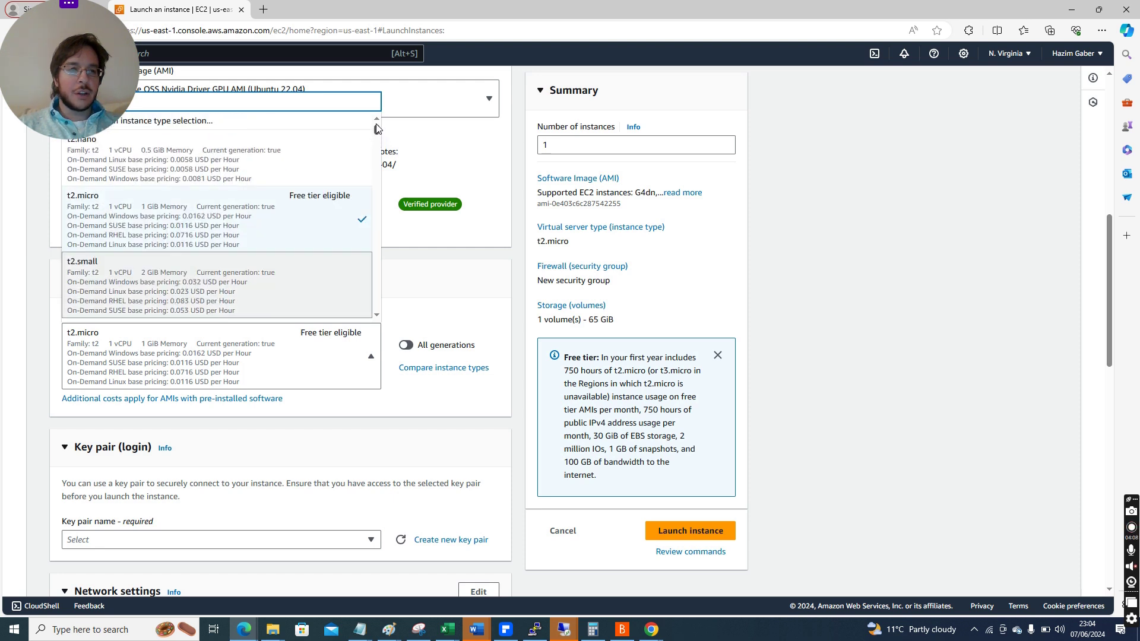
left_click_drag(377, 136, 378, 324)
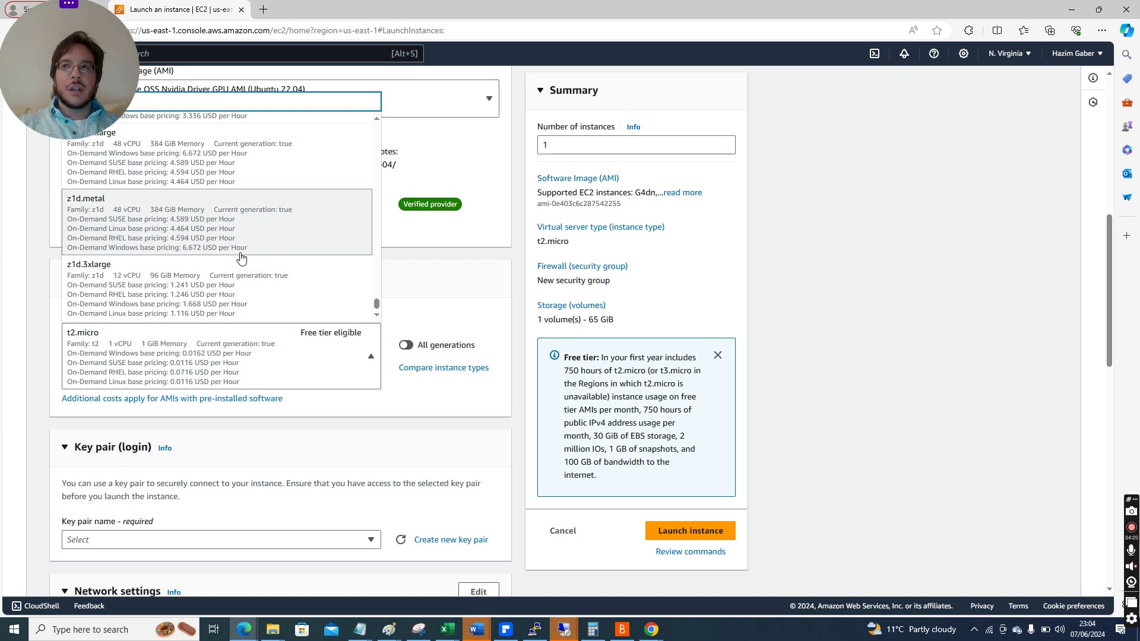
left_click_drag(377, 303, 386, 123)
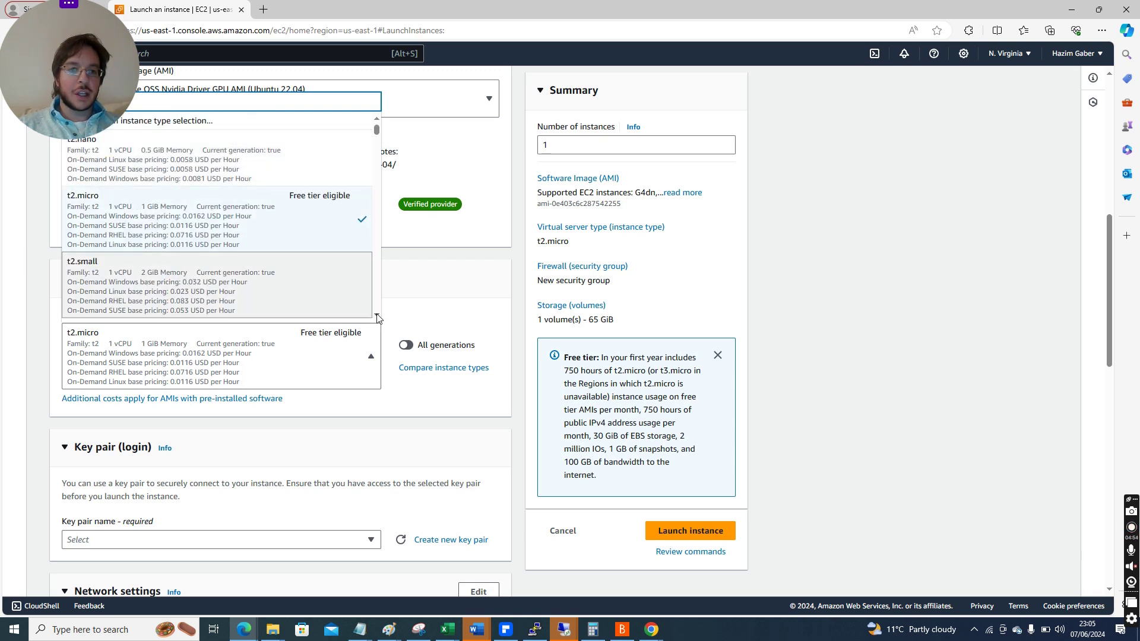
scroll(377, 319, "down", 4)
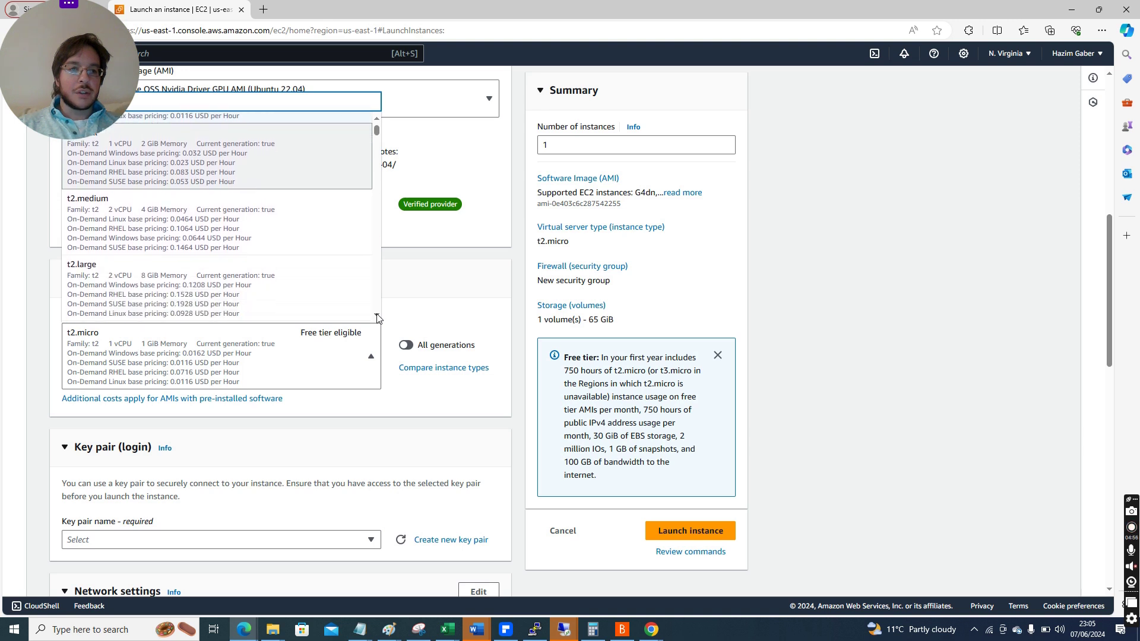
scroll(377, 319, "down", 1)
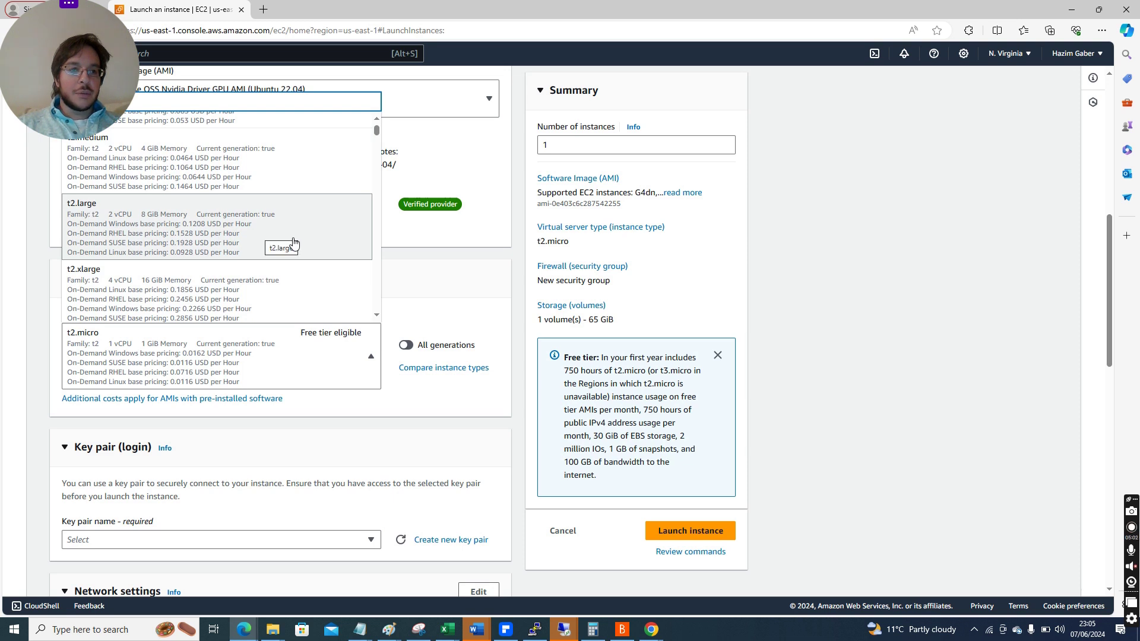
left_click_drag(376, 132, 372, 215)
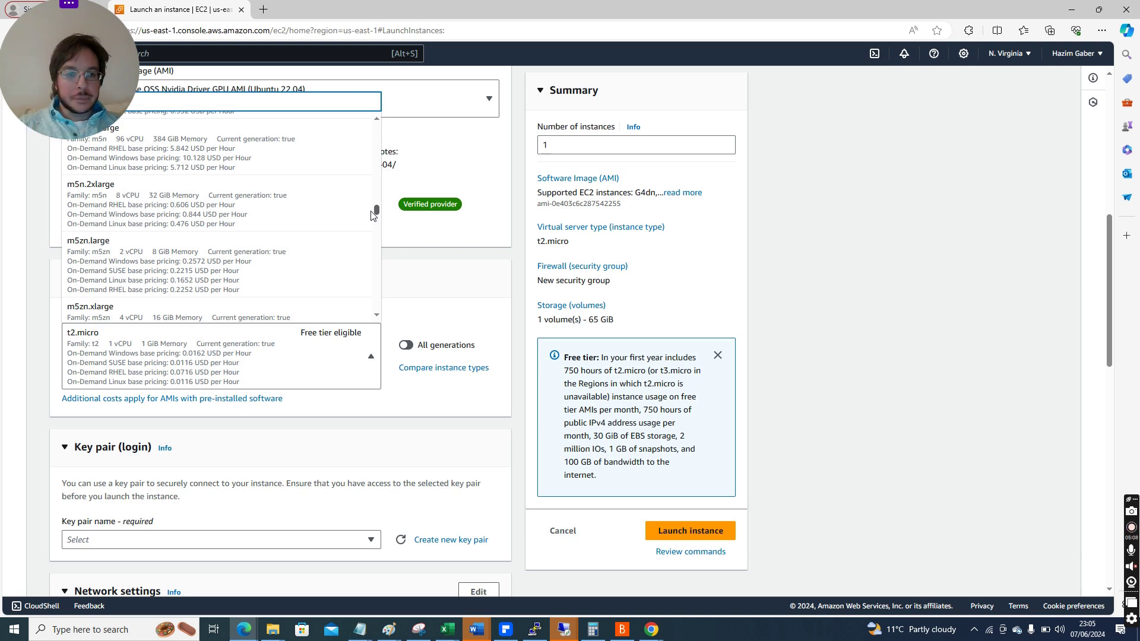
left_click_drag(372, 215, 374, 230)
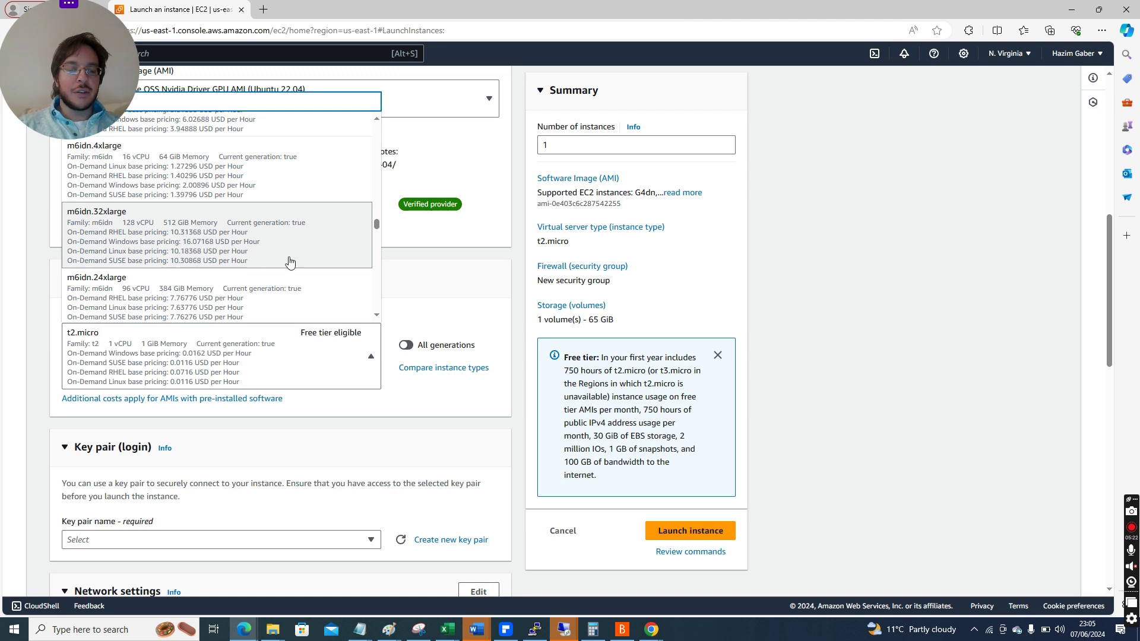
scroll(378, 225, "up", 3)
Step: Choose t2.large as the instance type
left_click_drag(378, 224, 377, 121)
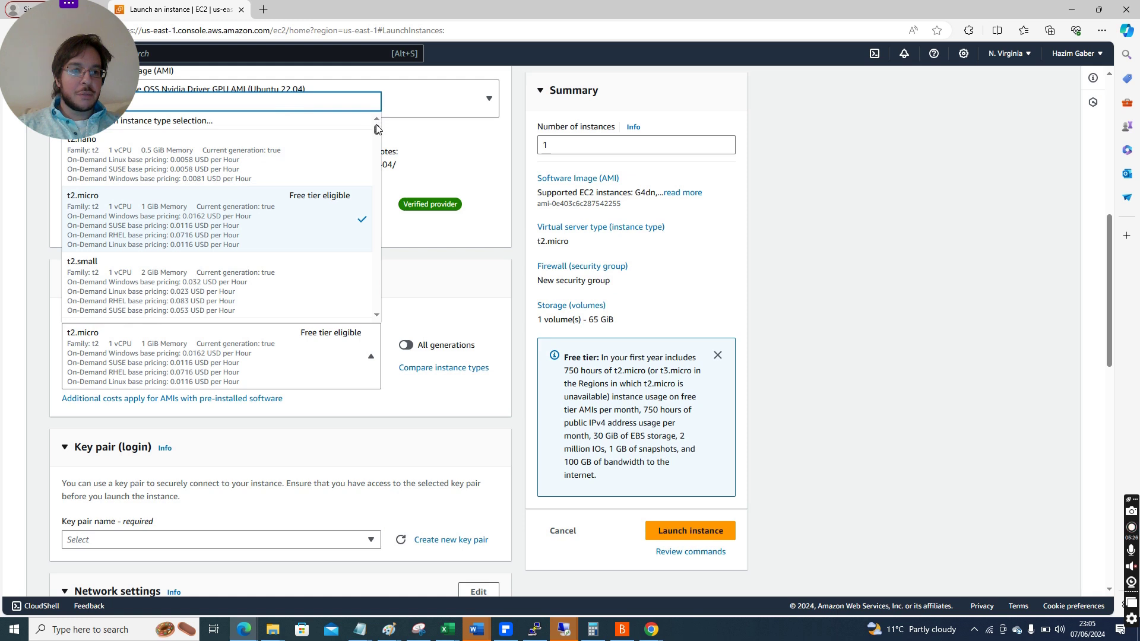
scroll(377, 157, "down", 3)
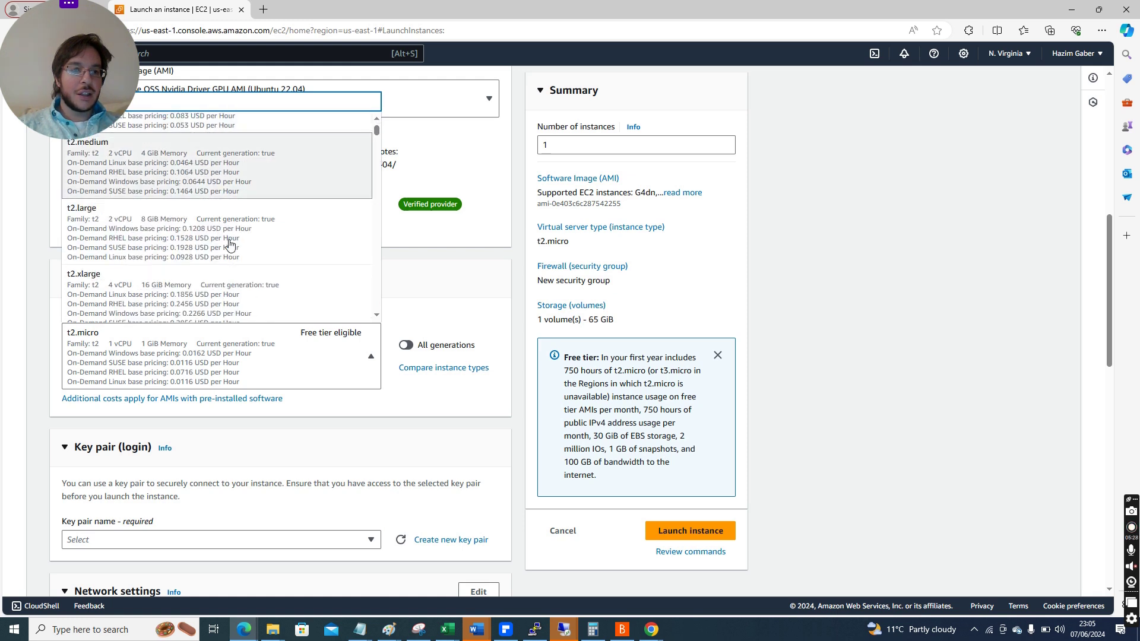
left_click(205, 241)
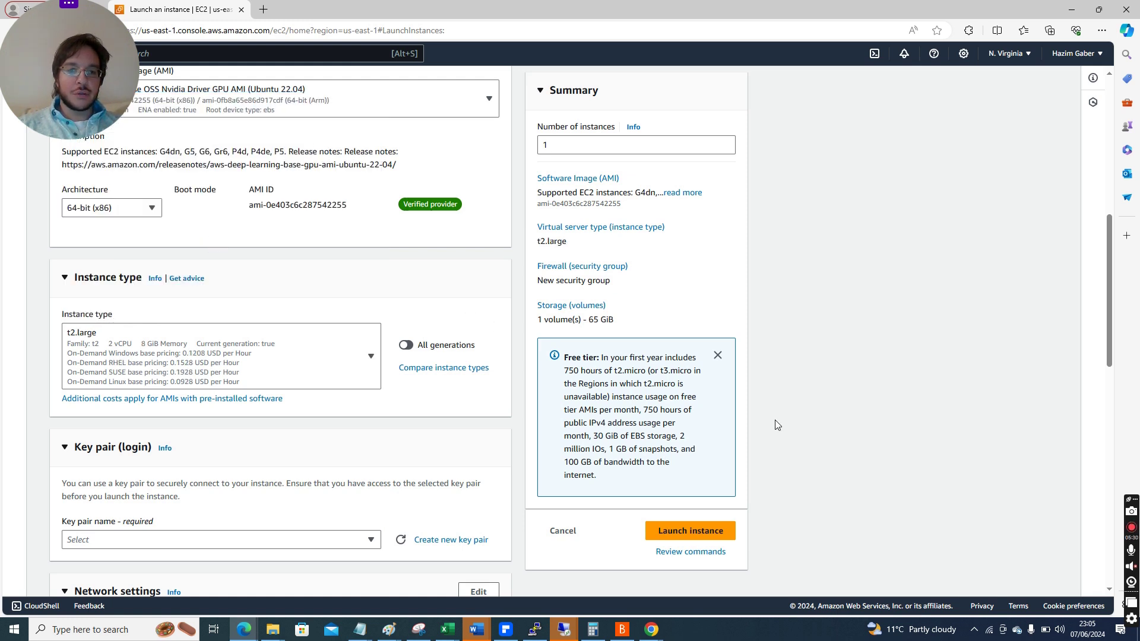
Step: Begin a new login key pair and enter a name made of the owner's first name in possessive form and the word Key
left_click_drag(1107, 242, 1107, 319)
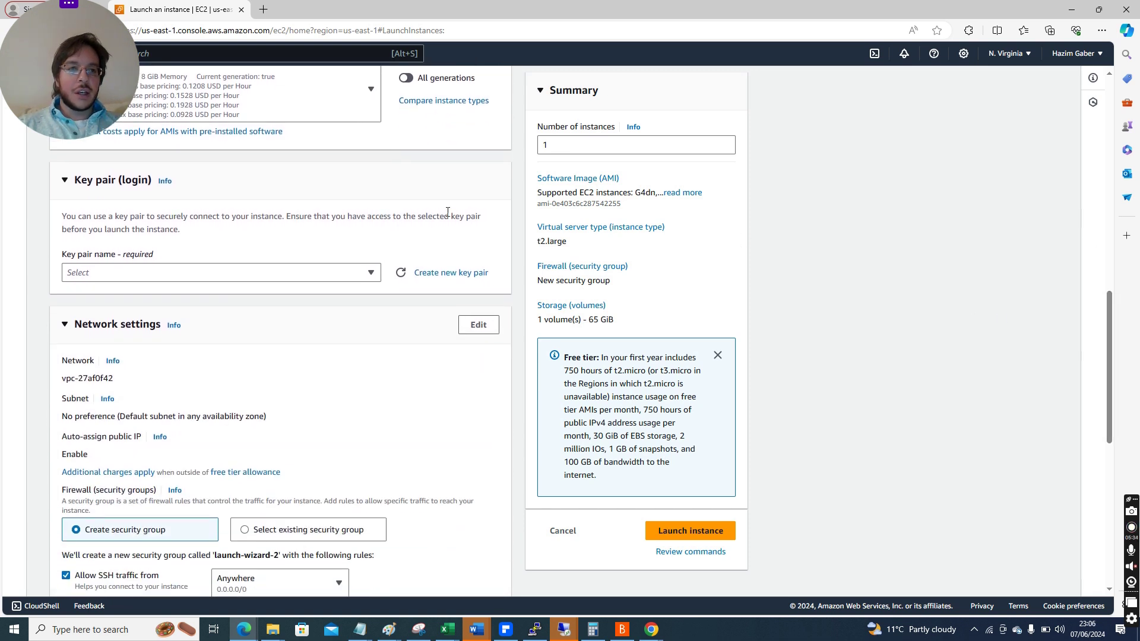
left_click_drag(419, 219, 235, 238)
left_click(235, 238)
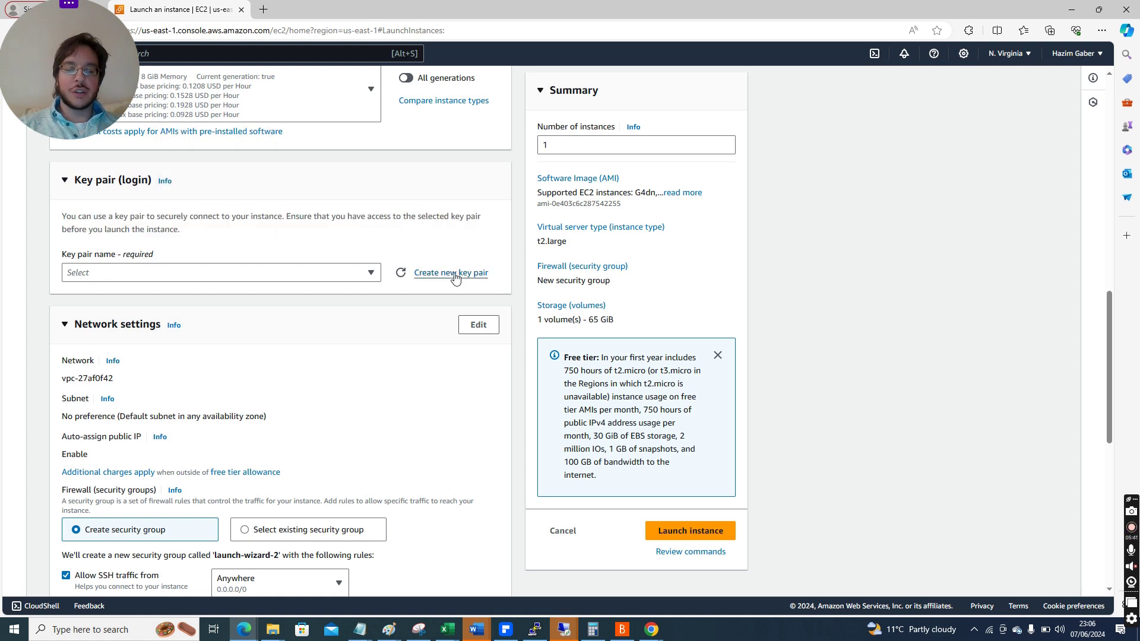
left_click(454, 274)
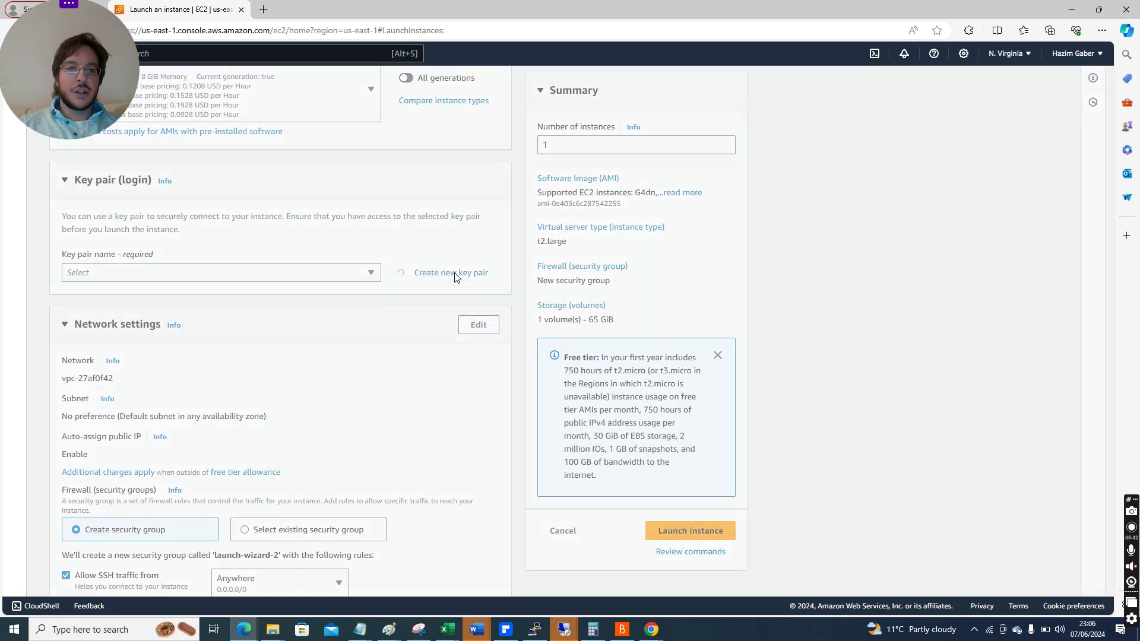
left_click(485, 223)
type("Hazim")
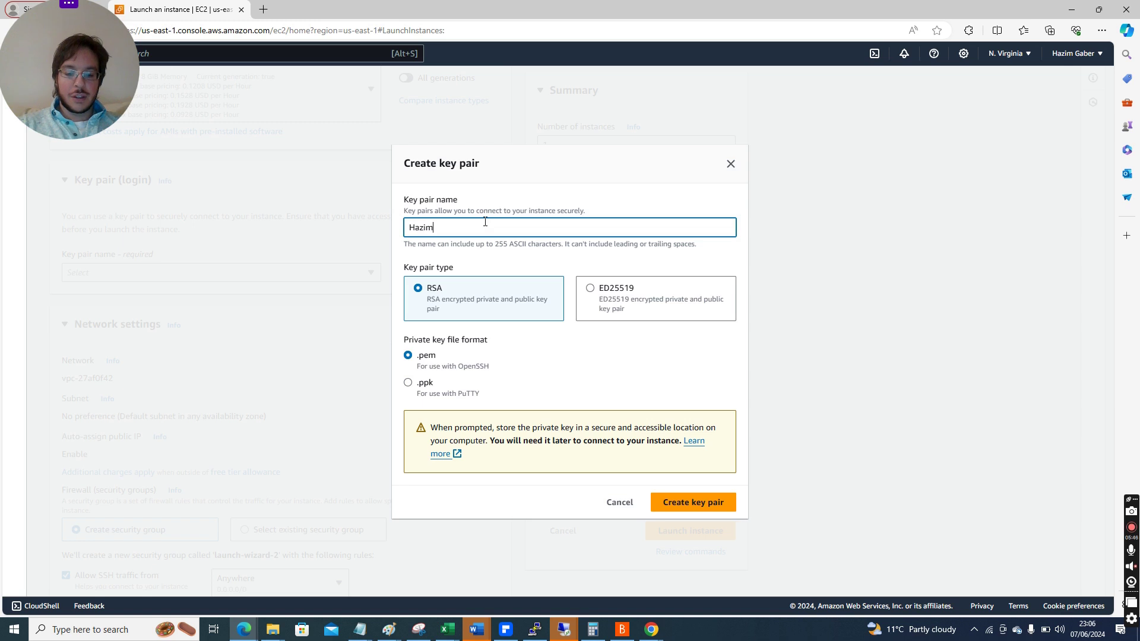
type("'s ")
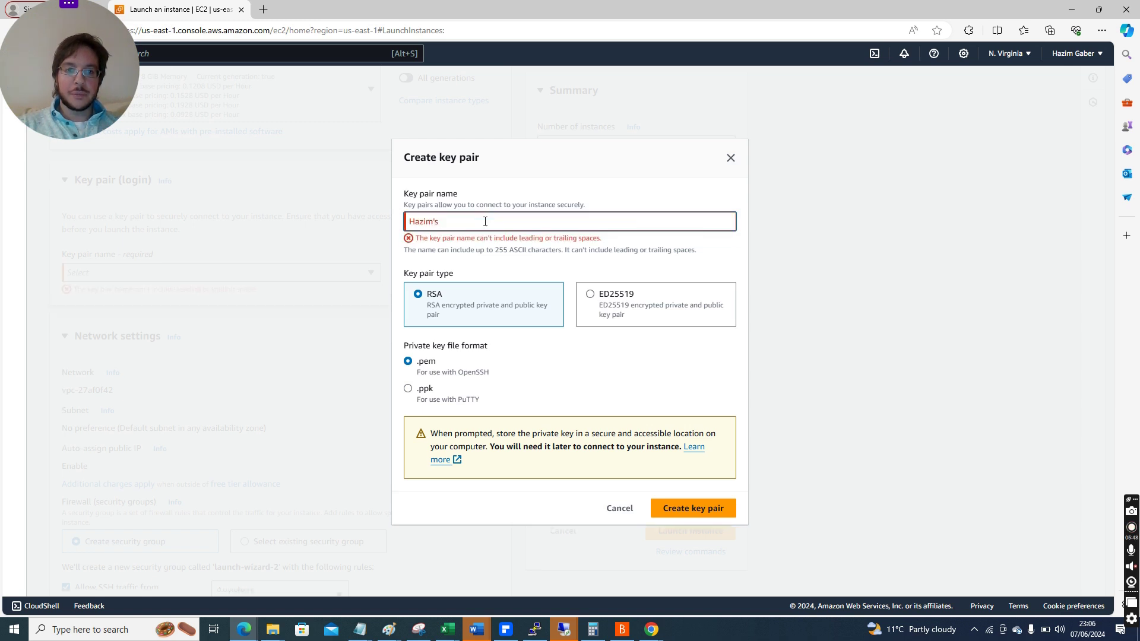
type("Key")
Step: Remove the apostrophe and space from the key pair name and create the RSA key pair in .pem format
left_click(502, 245)
left_click(478, 232)
key("BackSpace")
key("BackSpace")
key("BackSpace")
key("BackSpace")
key("BackSpace")
type("sKey")
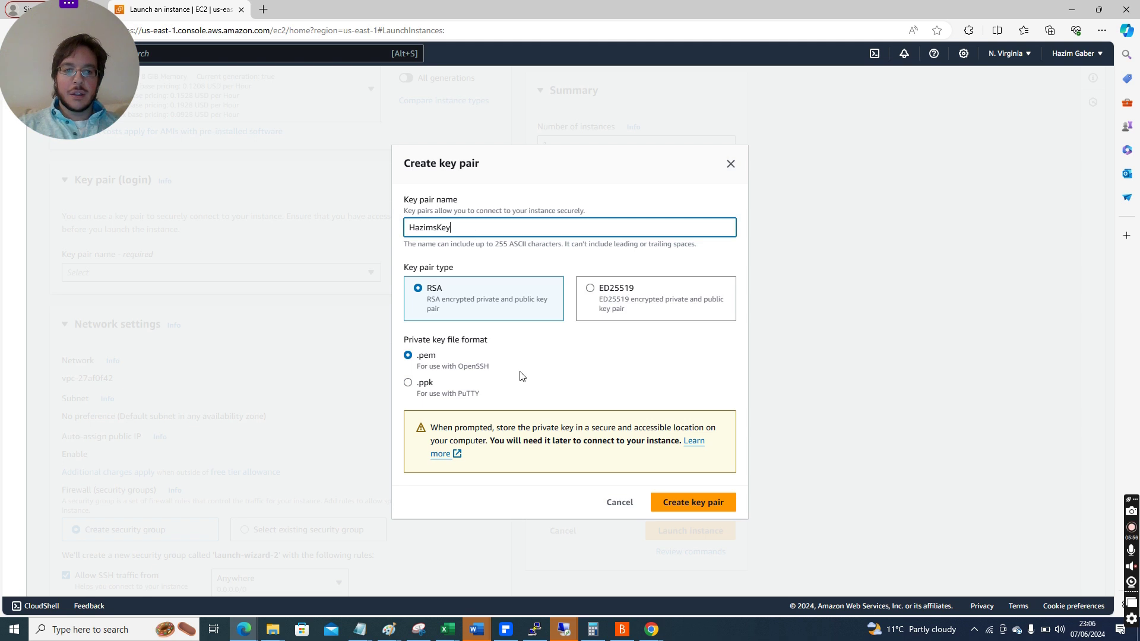
left_click(705, 509)
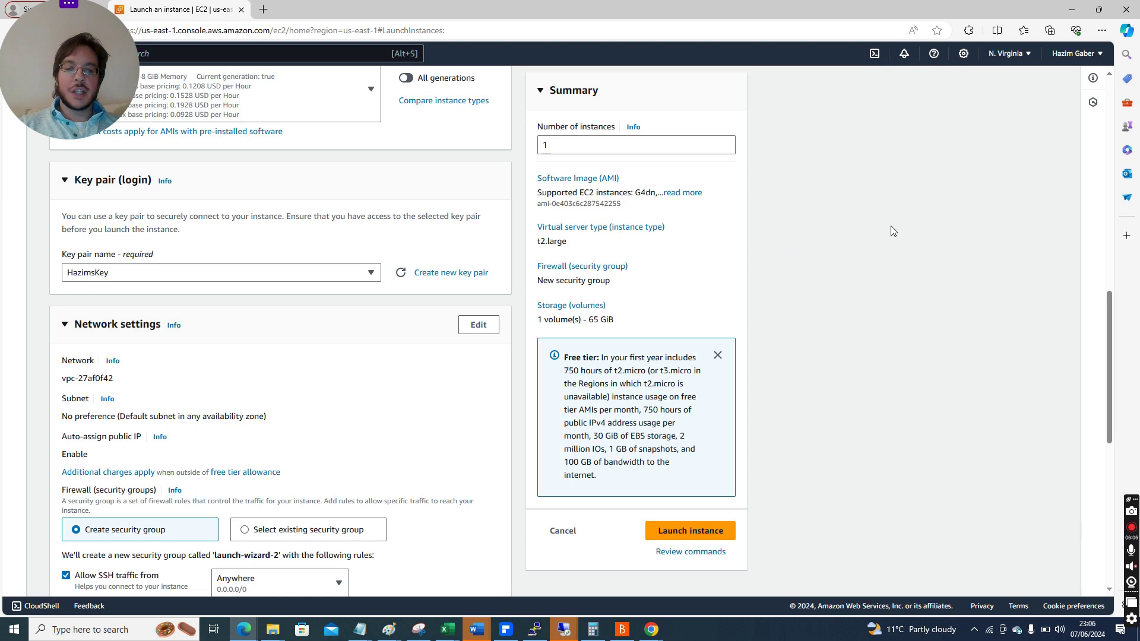
Step: Review the network settings and restrict the new security group's allowed SSH traffic to My IP
scroll(800, 248, "down", 2)
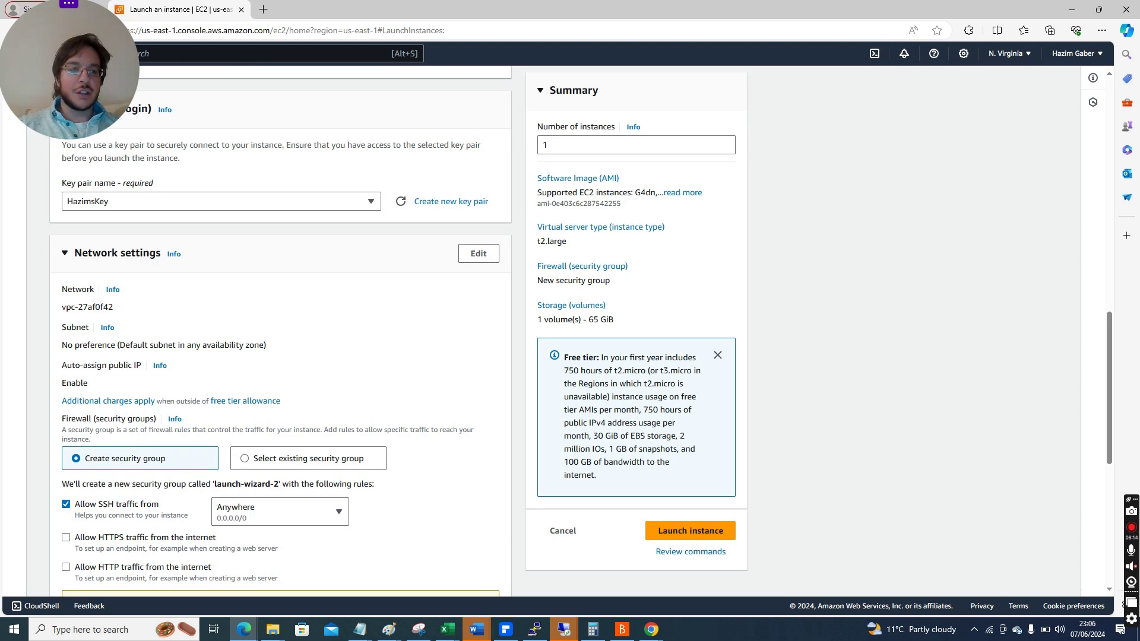
scroll(280, 333, "down", 1)
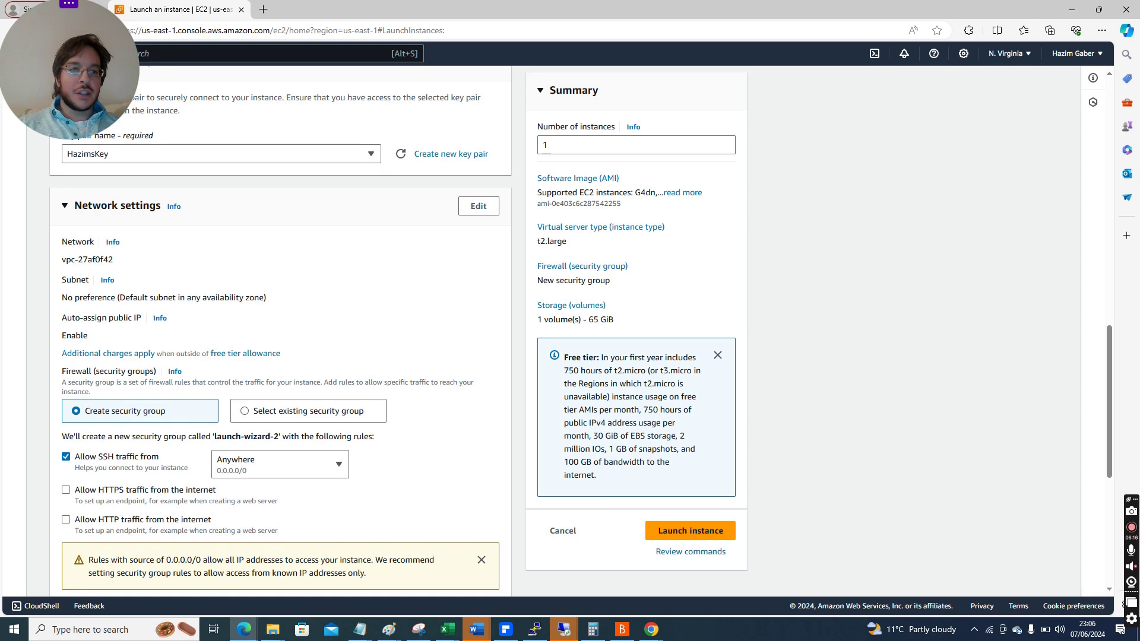
scroll(280, 332, "down", 1)
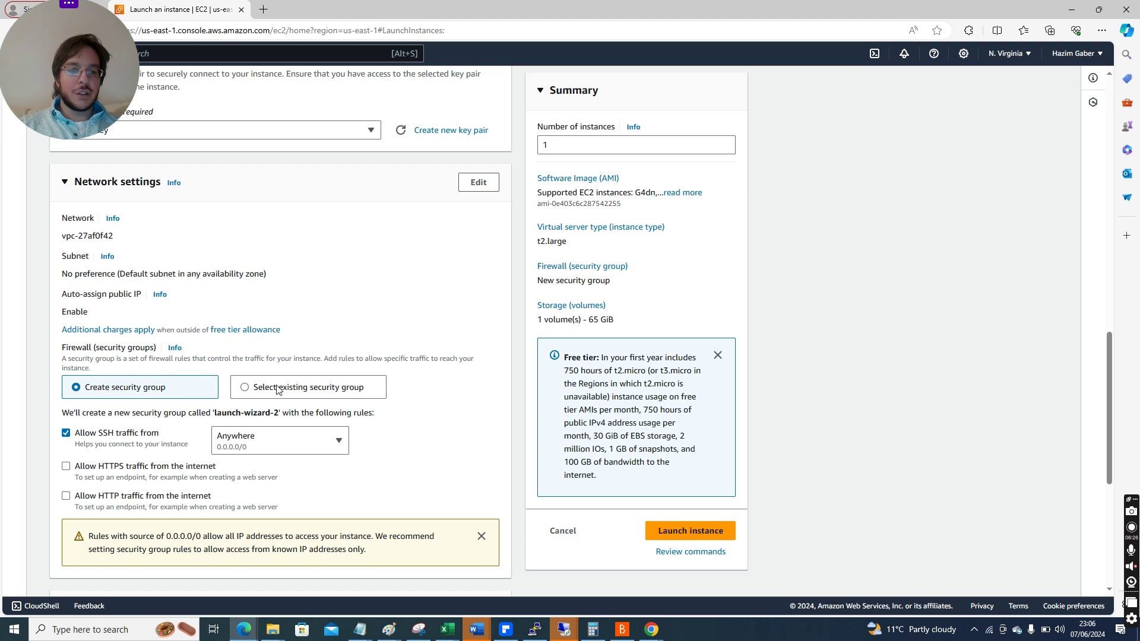
scroll(240, 392, "down", 2)
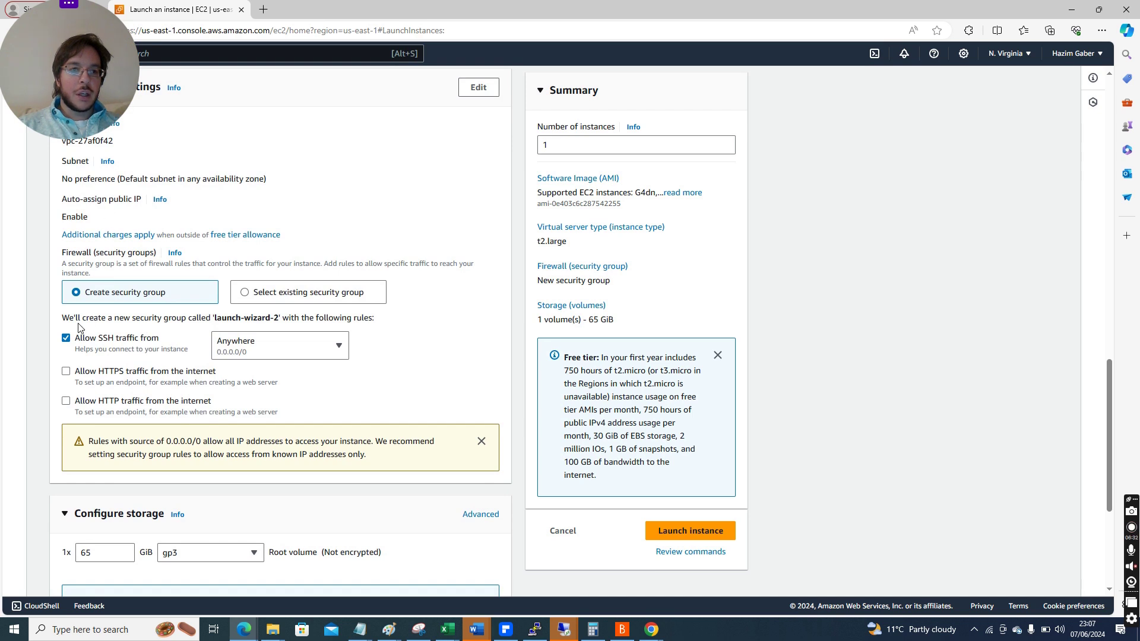
left_click_drag(74, 318, 200, 320)
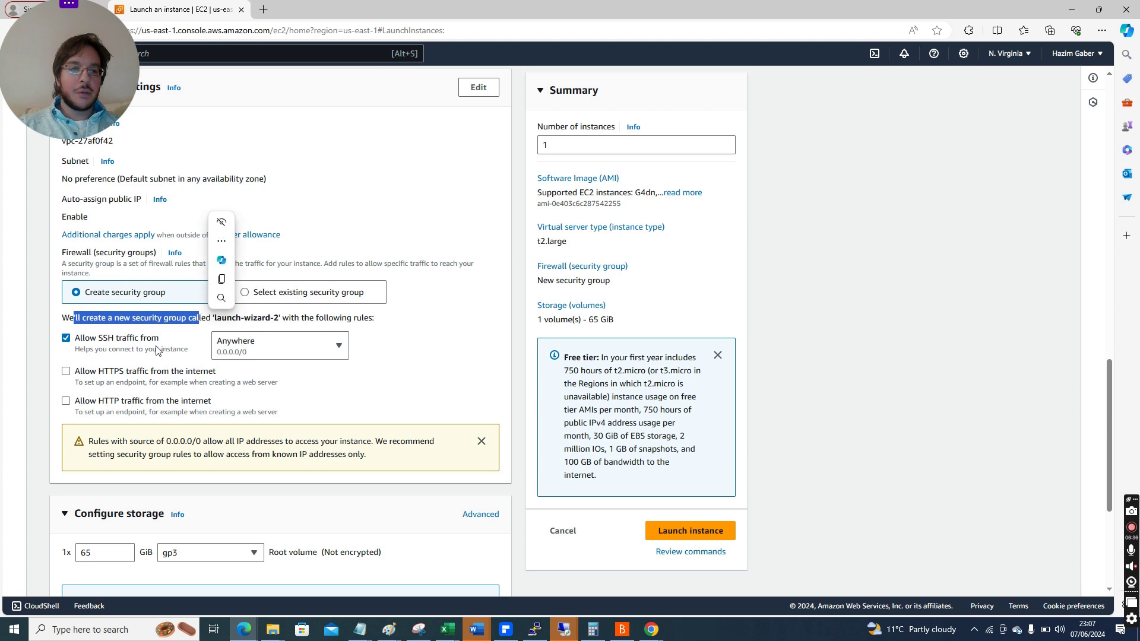
left_click(137, 319)
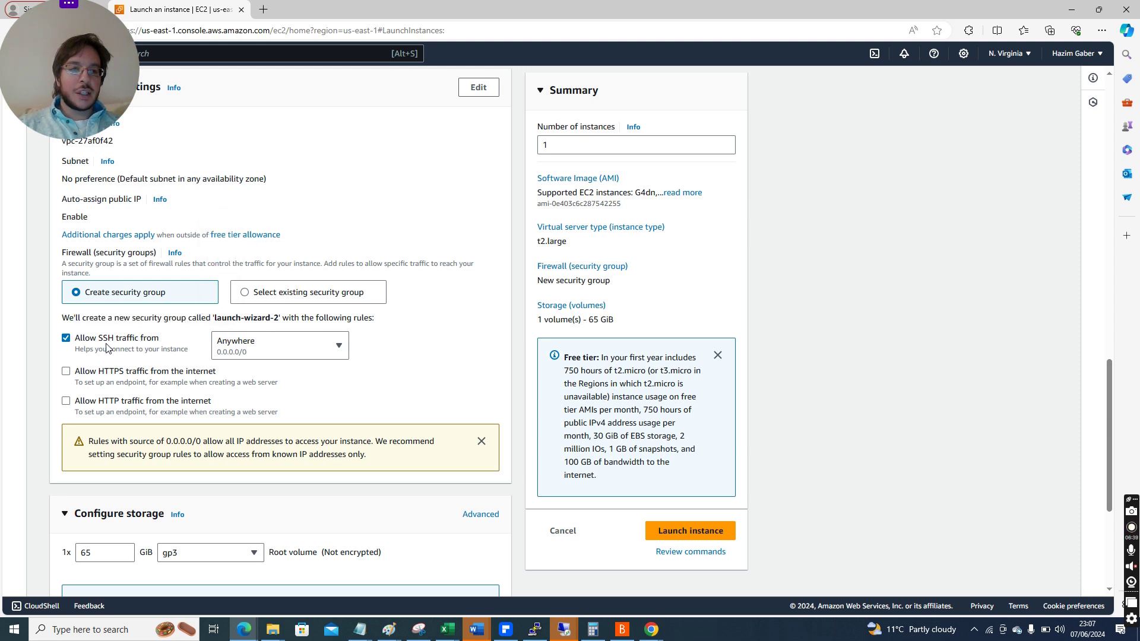
left_click(252, 350)
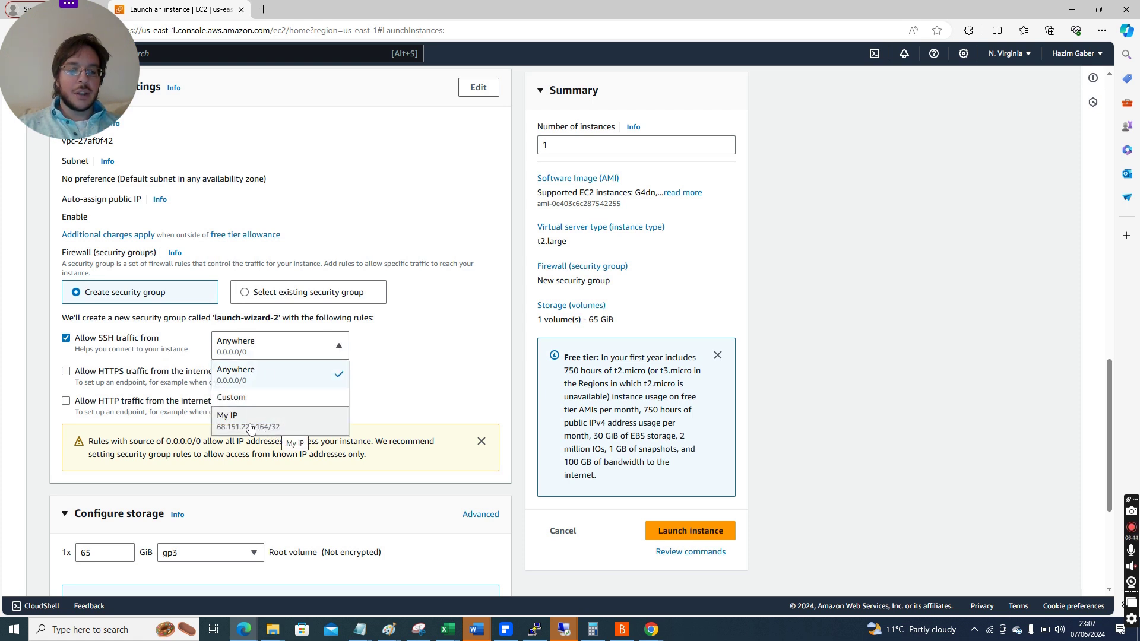
left_click(269, 425)
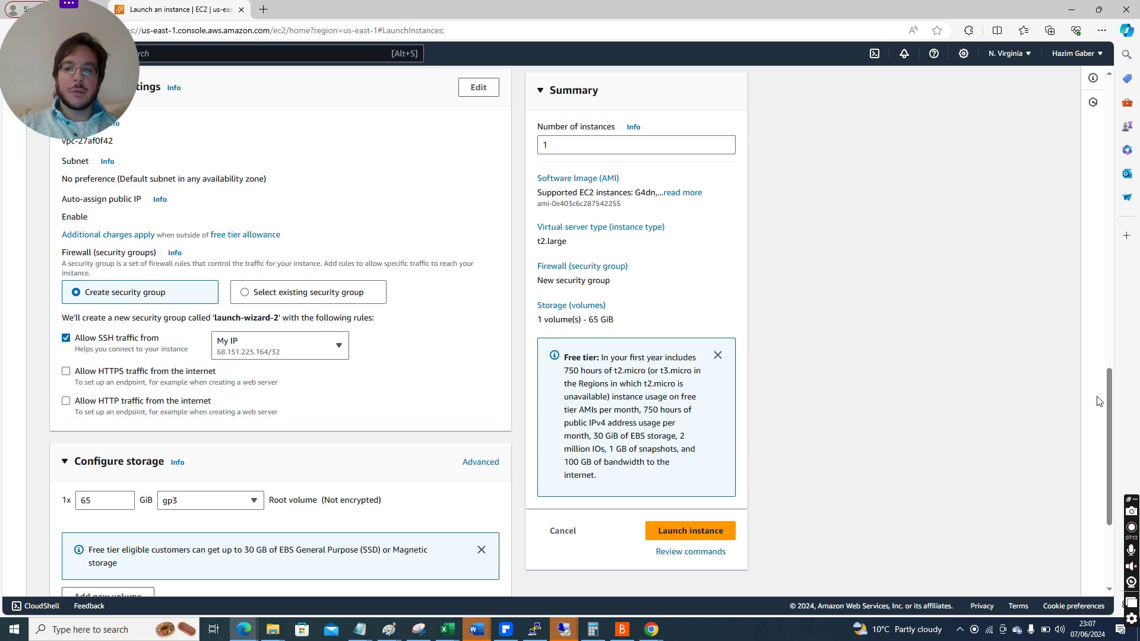
Step: Try Provisioned IOPS SSD (io1) as the root volume type, and switch back to General purpose SSD (gp3) with the size kept at 65 GiB
left_click_drag(1109, 389, 1109, 457)
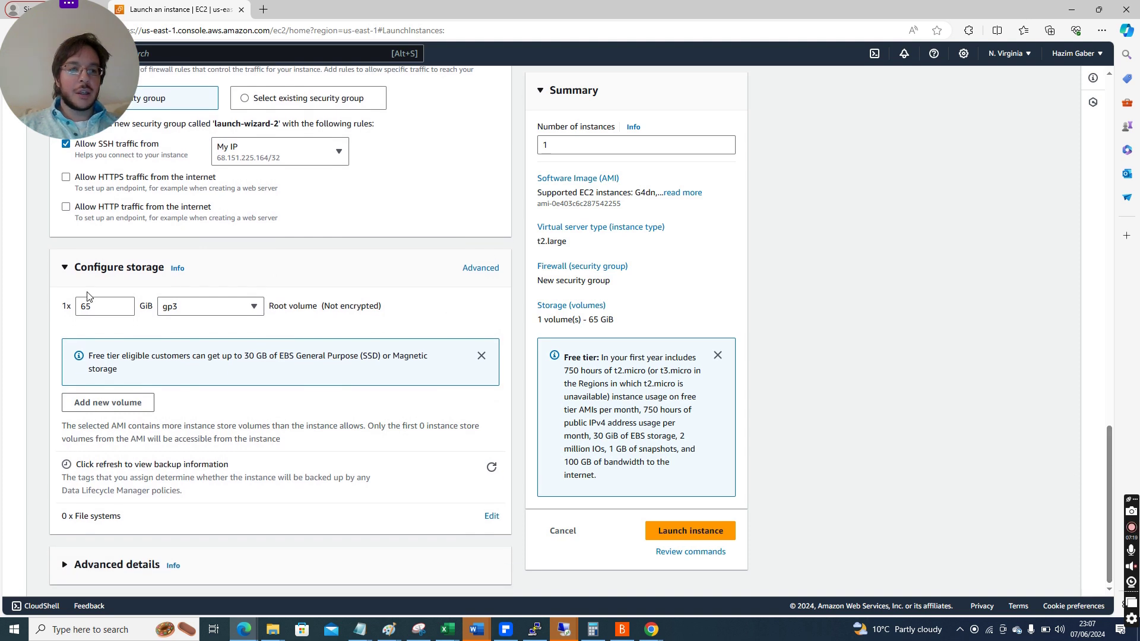
left_click(202, 306)
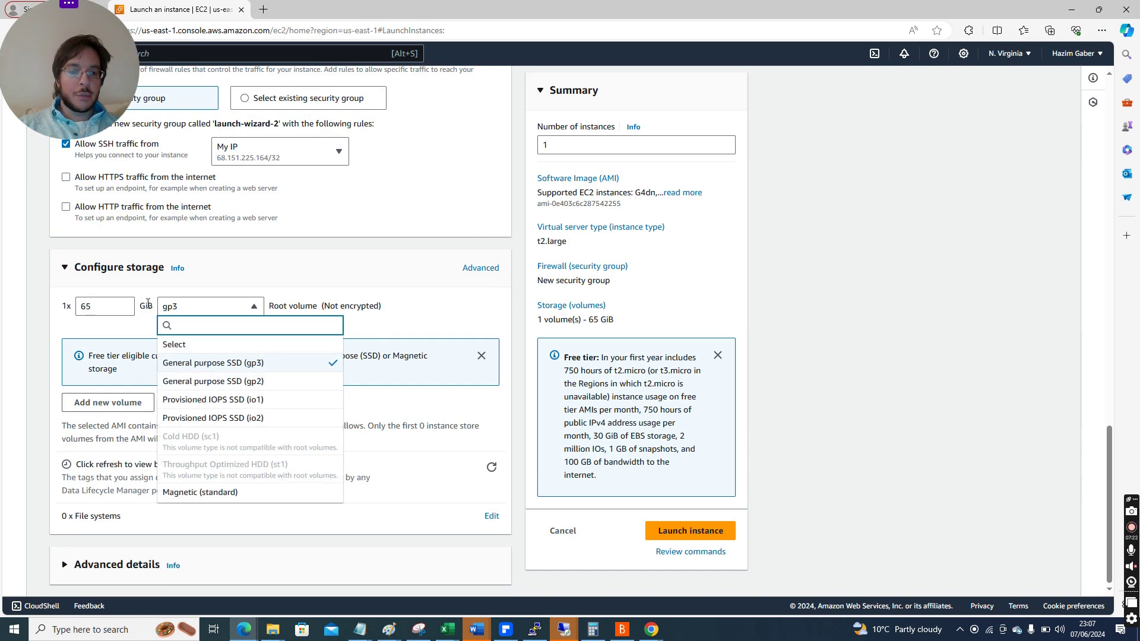
left_click(121, 303)
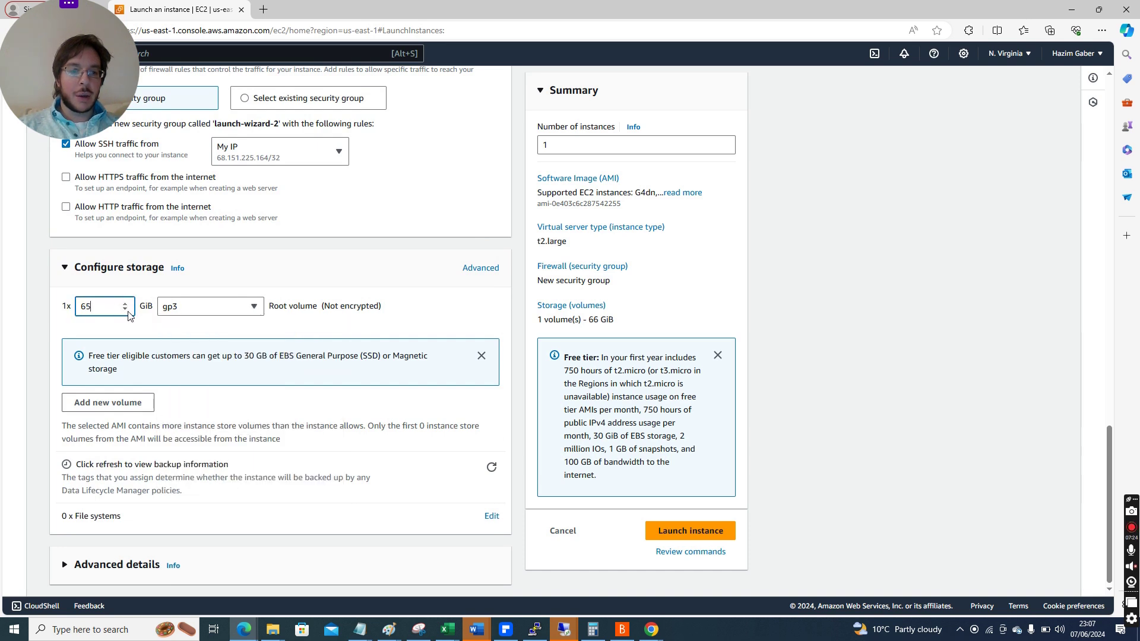
left_click(254, 308)
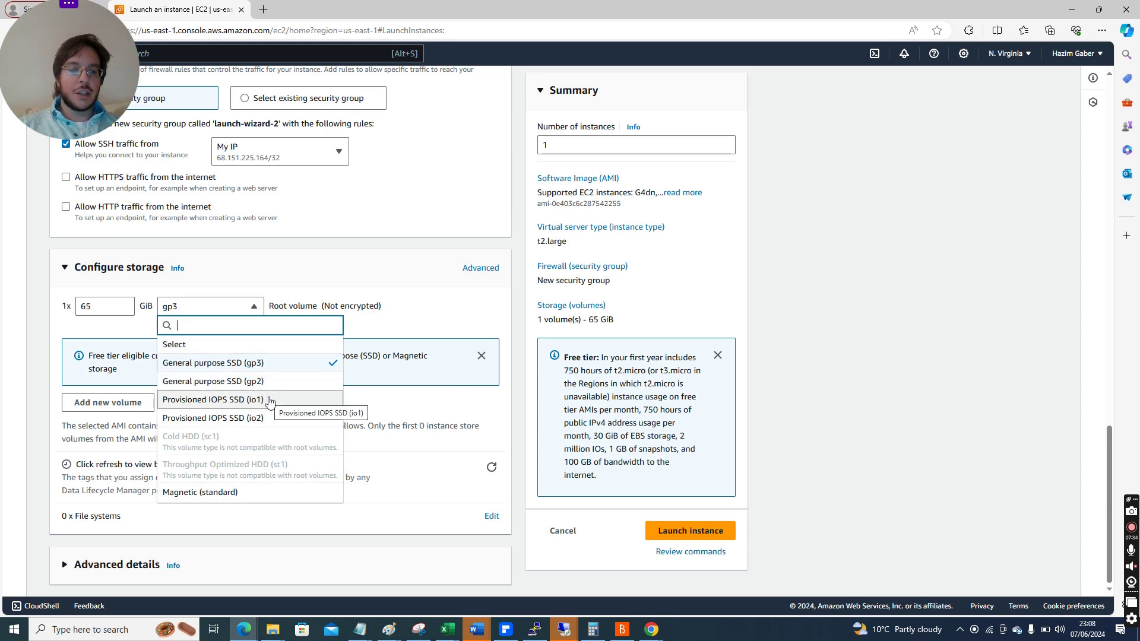
left_click(241, 400)
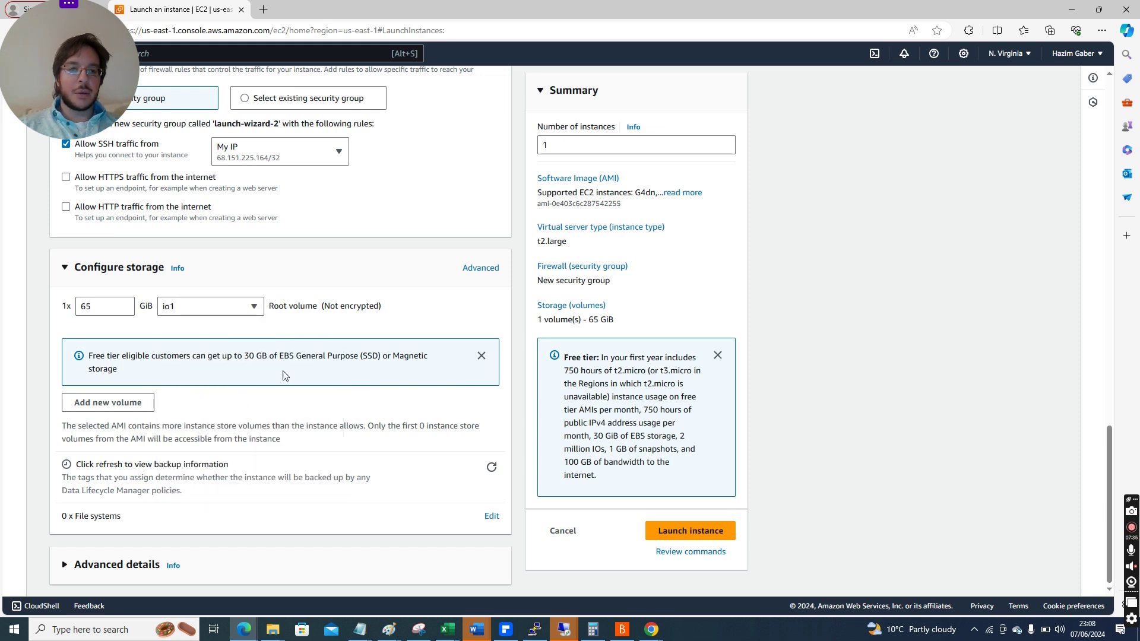
left_click(250, 309)
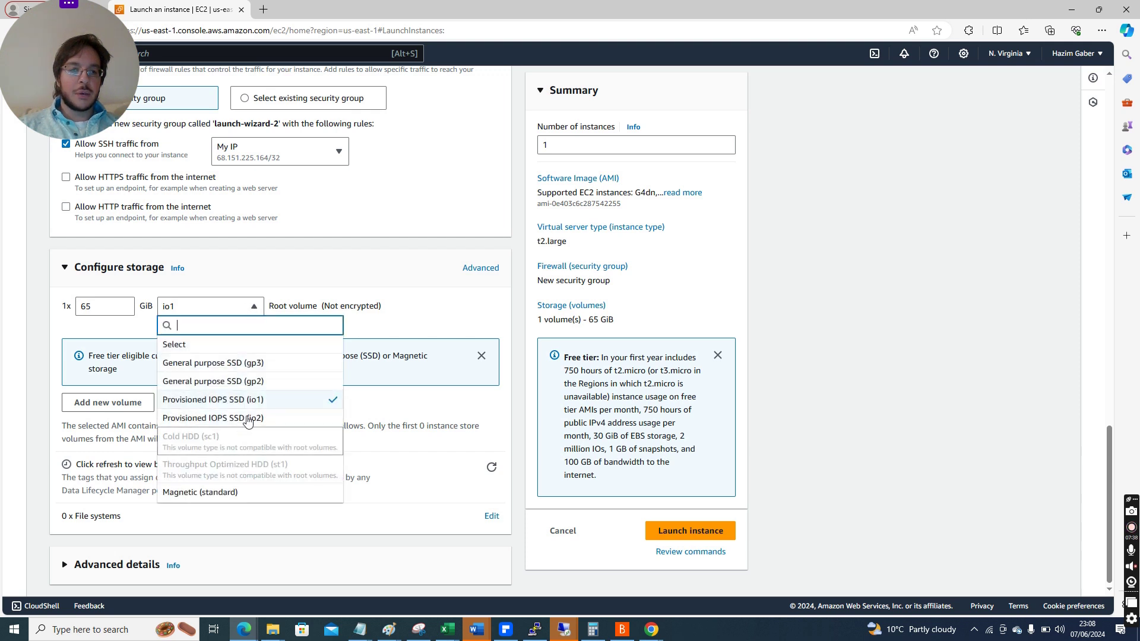
left_click(234, 363)
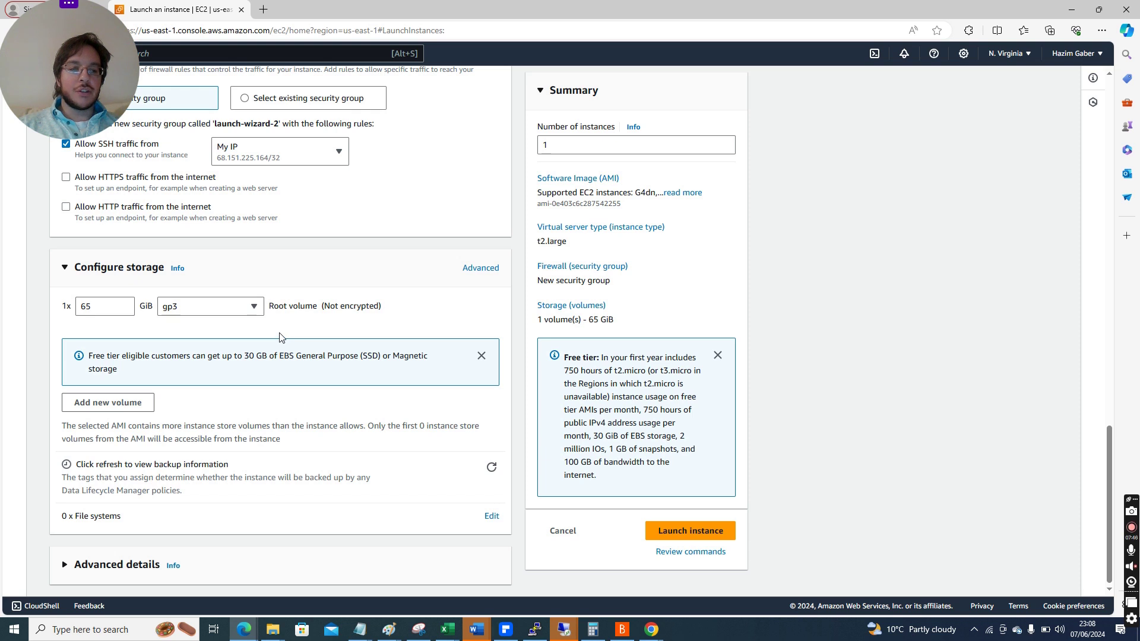
Step: Add a second storage volume, look through its available volume types, and remove the volume again
left_click(141, 404)
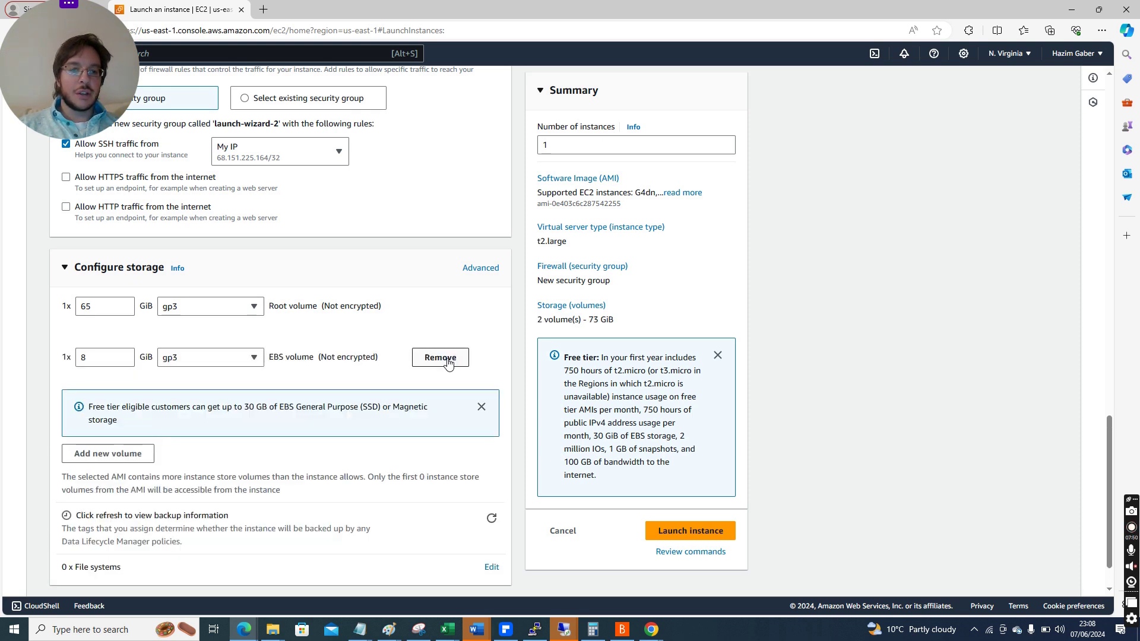
left_click(243, 365)
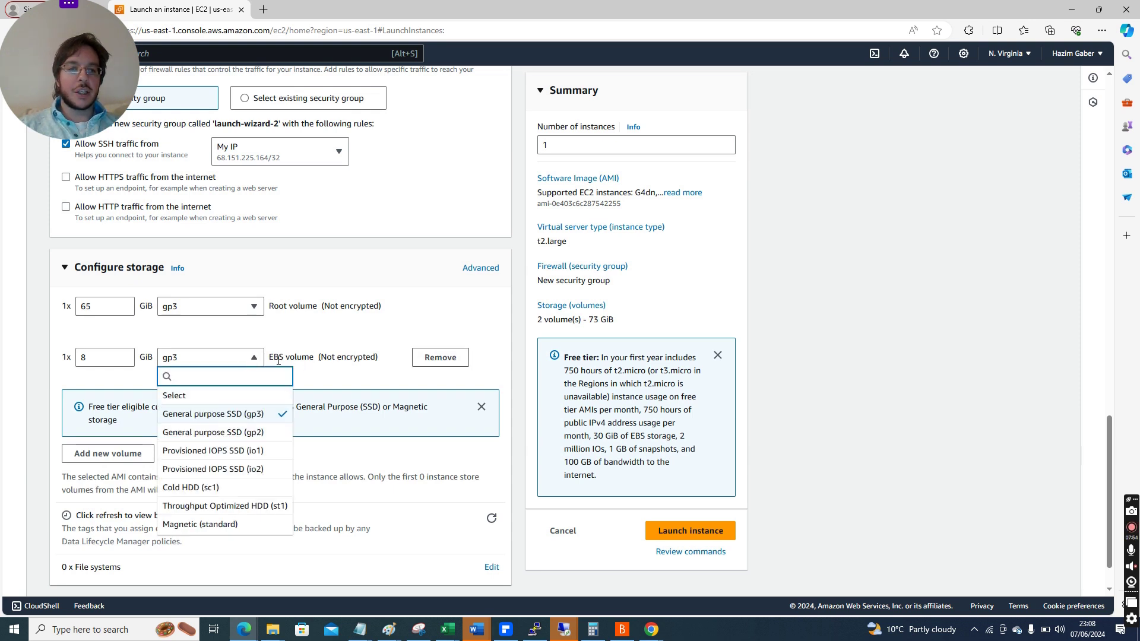
left_click(270, 356)
mouse_move(271, 356)
left_mouse_down()
mouse_move(378, 360)
mouse_move(265, 357)
left_mouse_up()
left_click(232, 359)
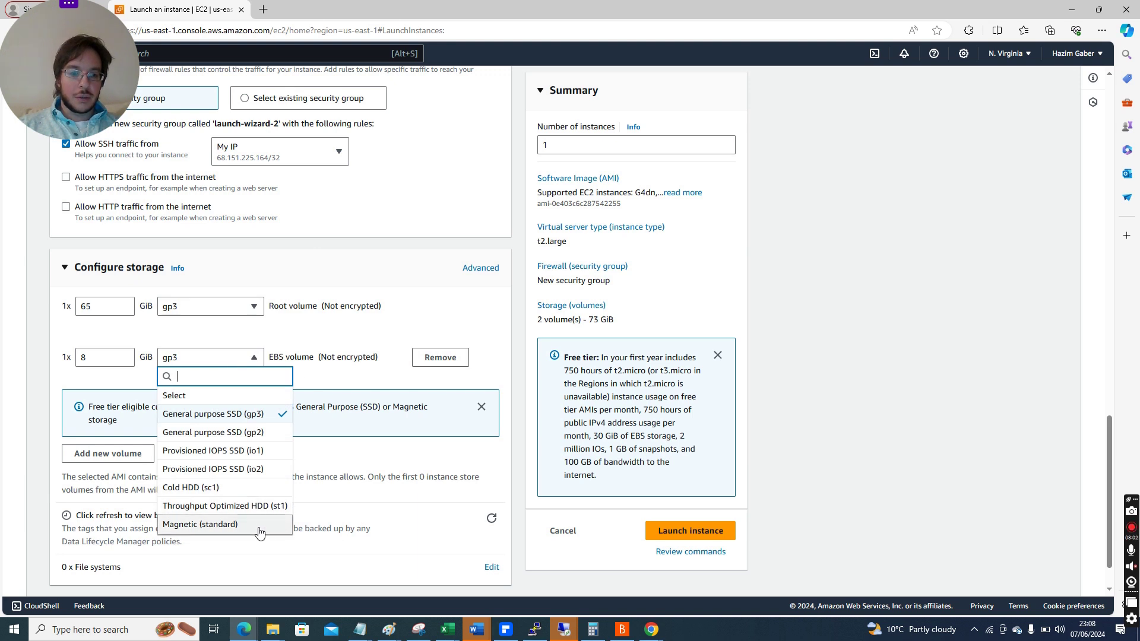
left_click(440, 357)
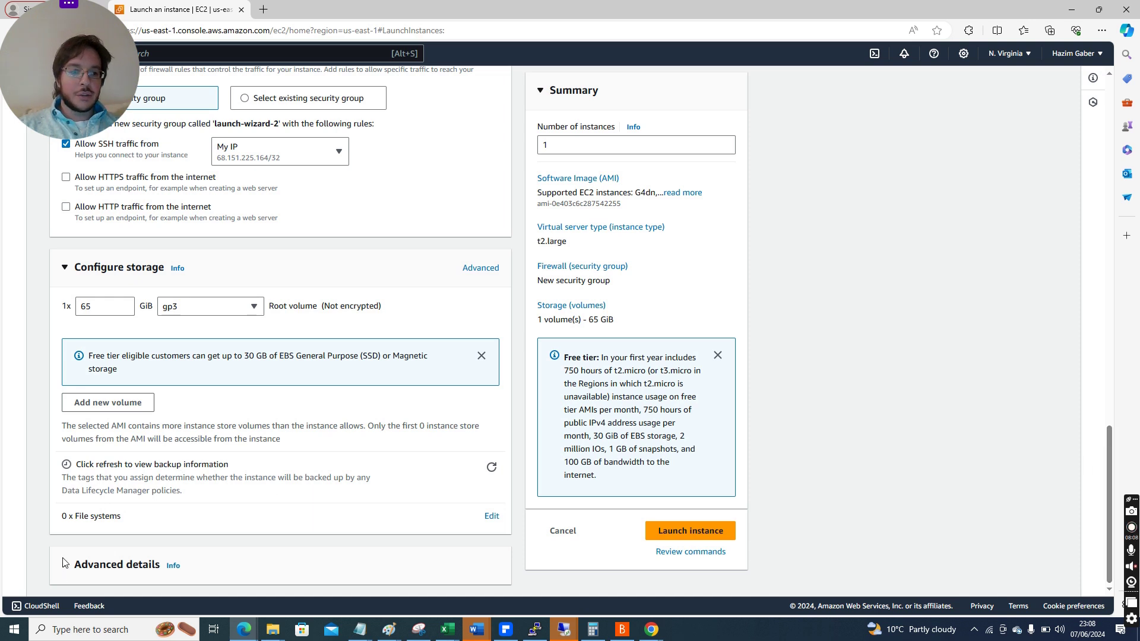
Step: Expand the advanced details and examine the domain join directory and hostname type options
left_click(84, 565)
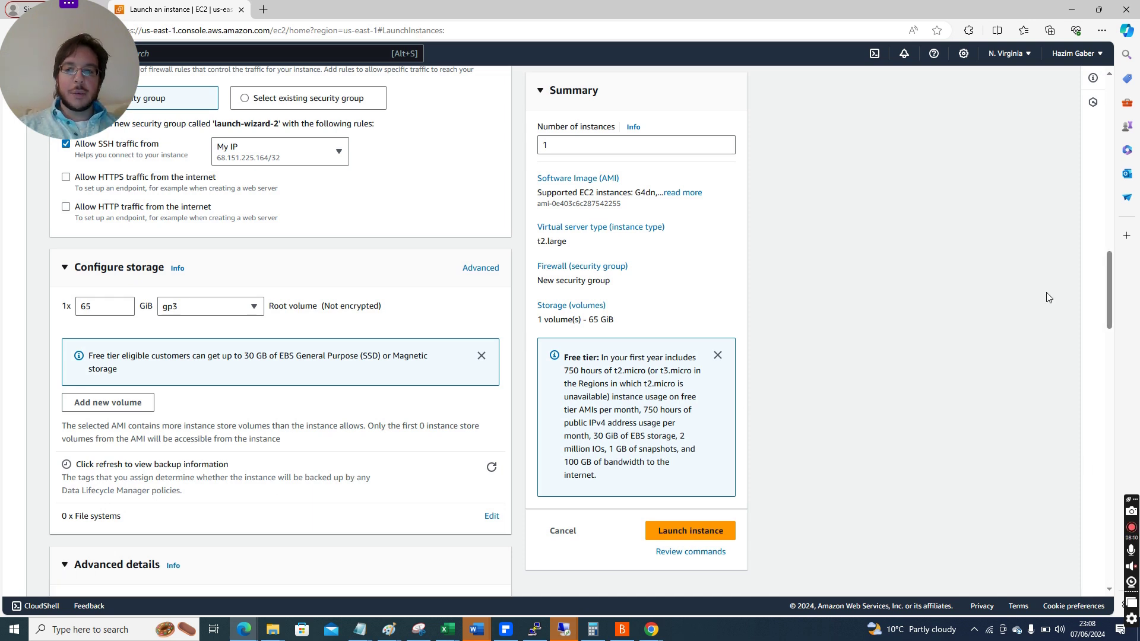
left_click_drag(1107, 278, 1110, 328)
left_click(353, 242)
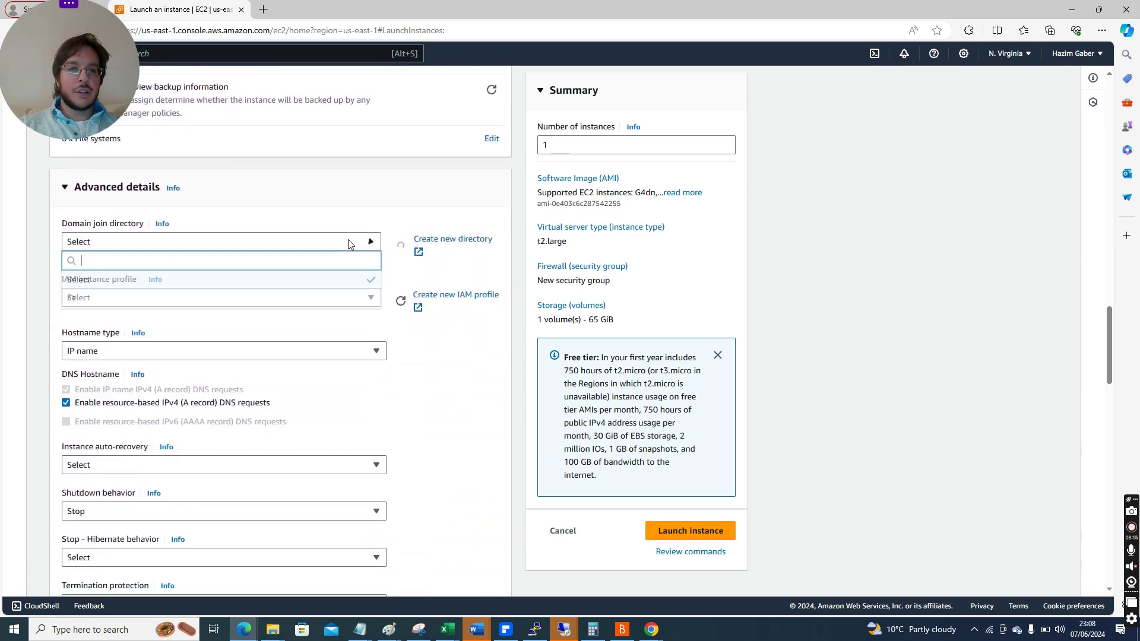
left_click(349, 243)
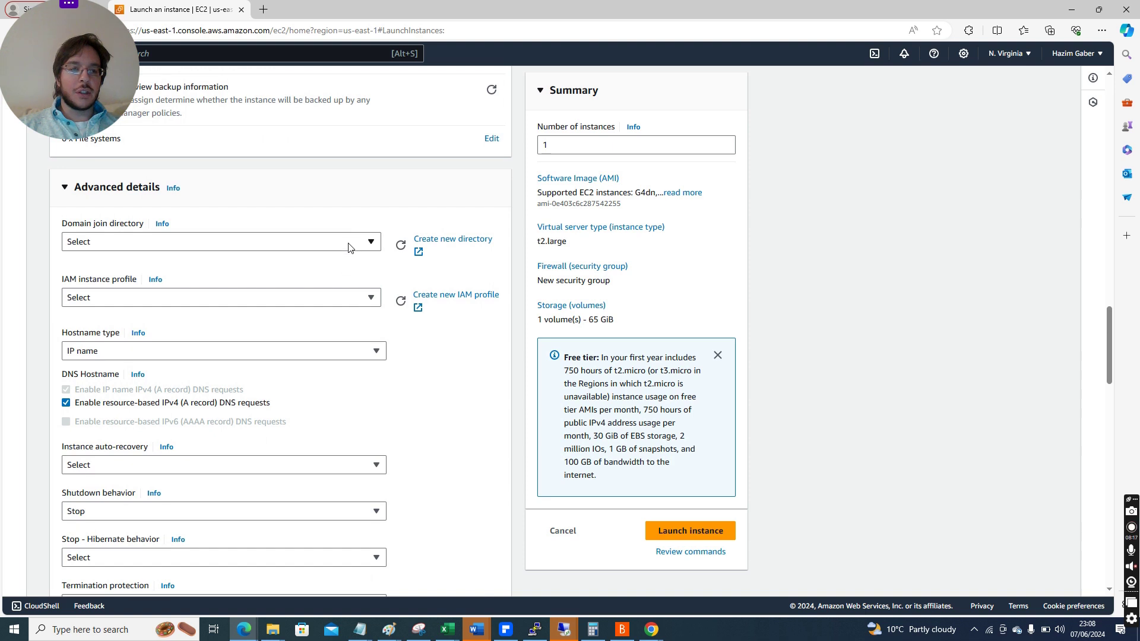
left_click(358, 351)
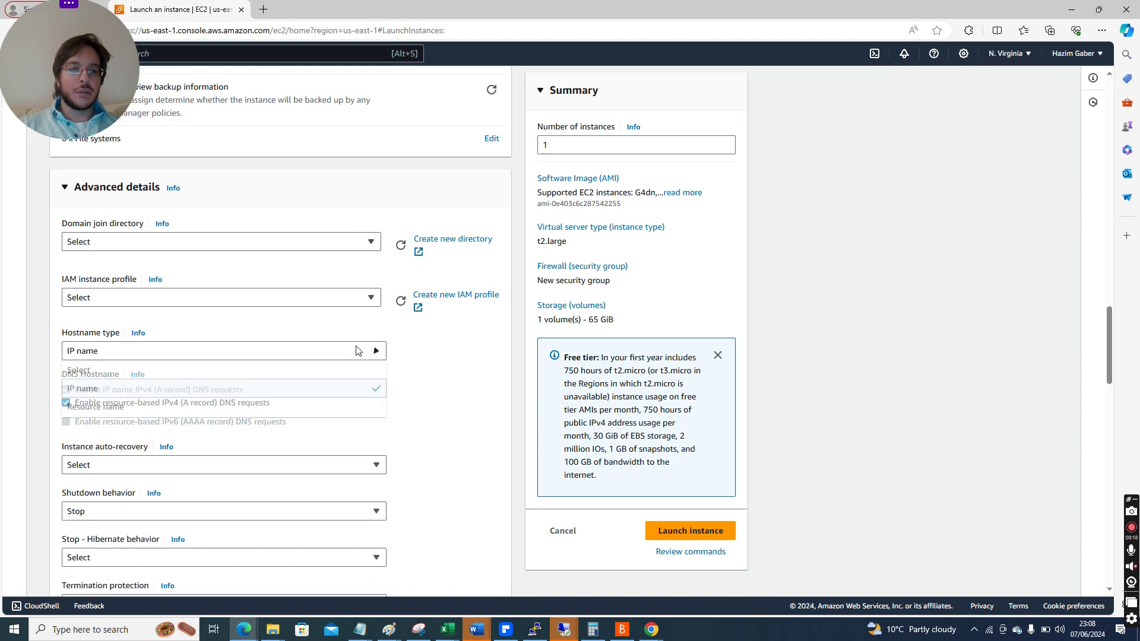
left_click(426, 375)
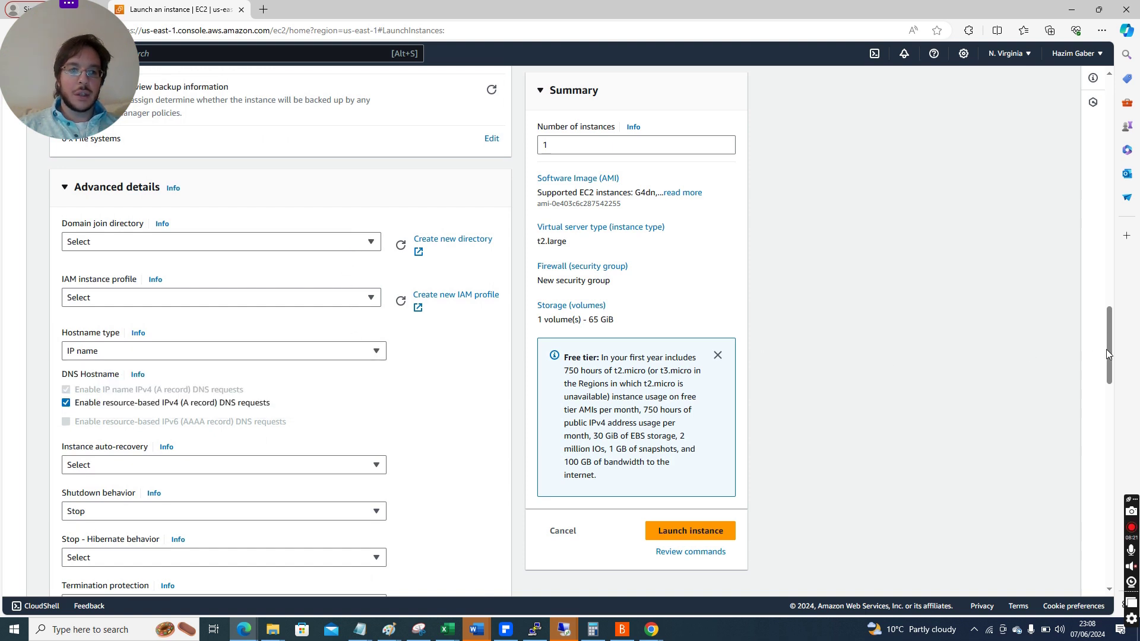
Step: Examine the shutdown behavior and Stop - Hibernate behavior options in the advanced details
left_click_drag(1106, 361, 1106, 393)
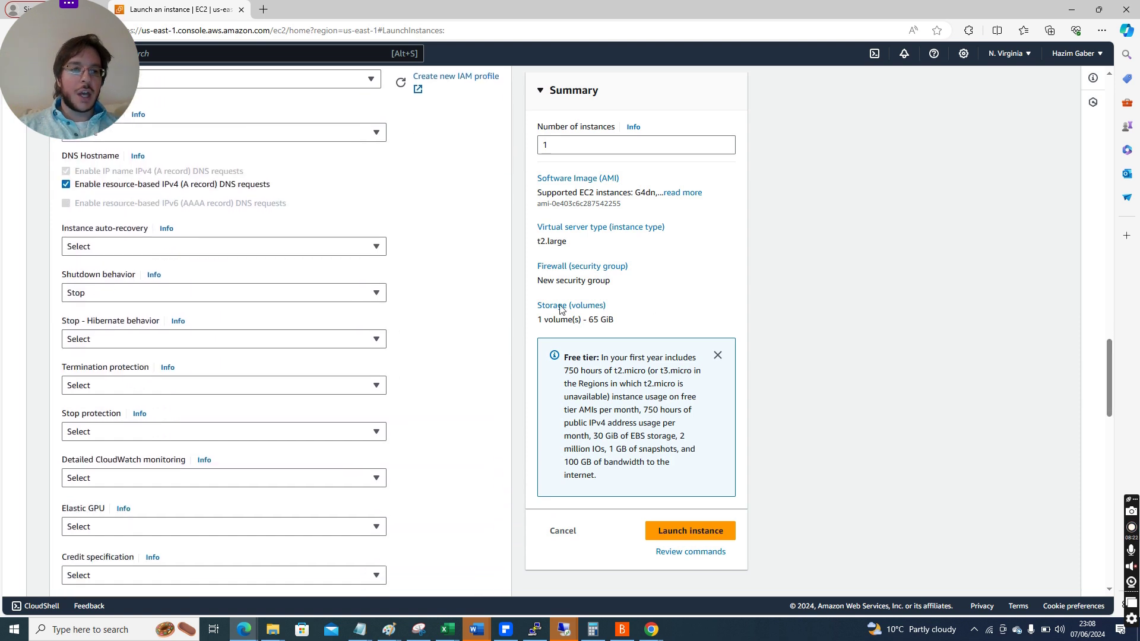
left_click(374, 293)
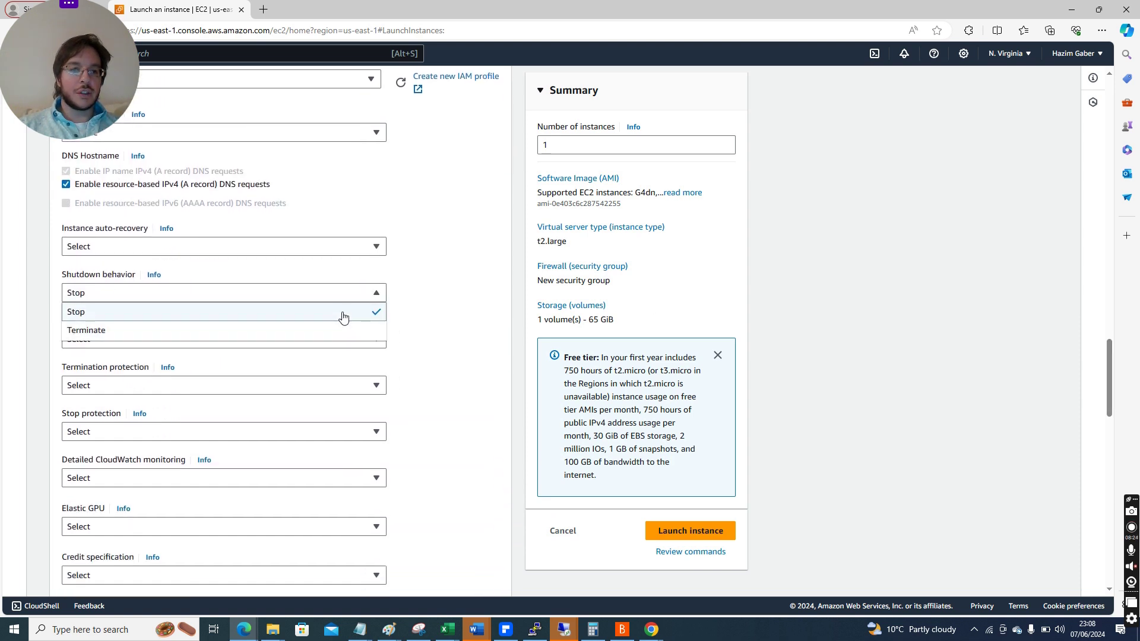
left_click(439, 331)
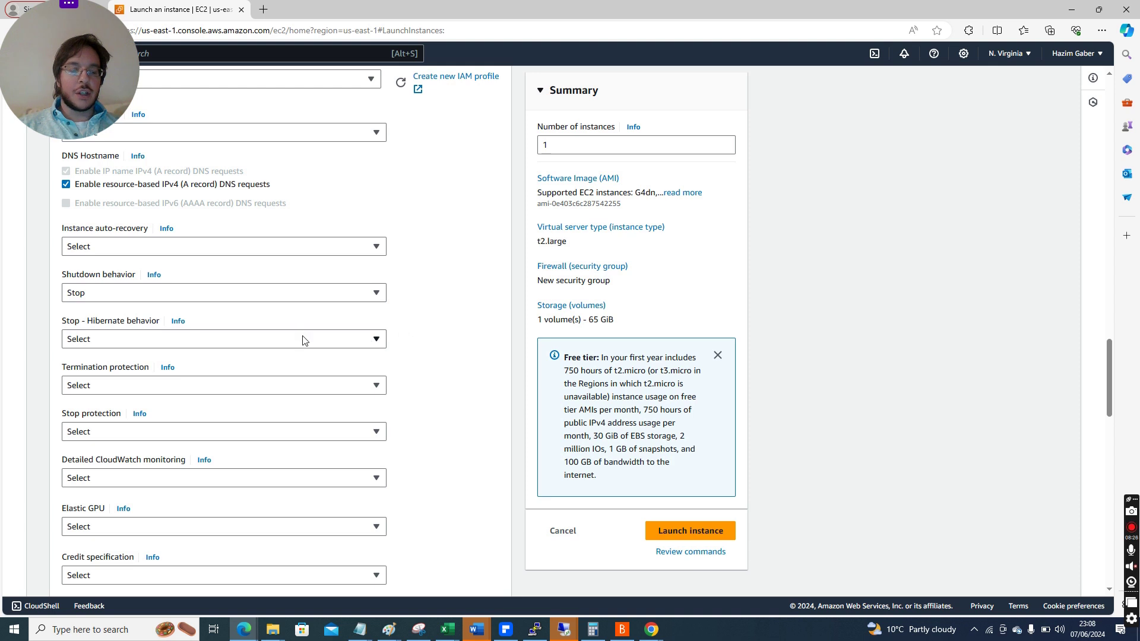
left_click(303, 339)
left_click(415, 341)
Step: Review the remaining advanced details, including the capacity reservation options, through to the user data section
scroll(419, 345, "down", 1)
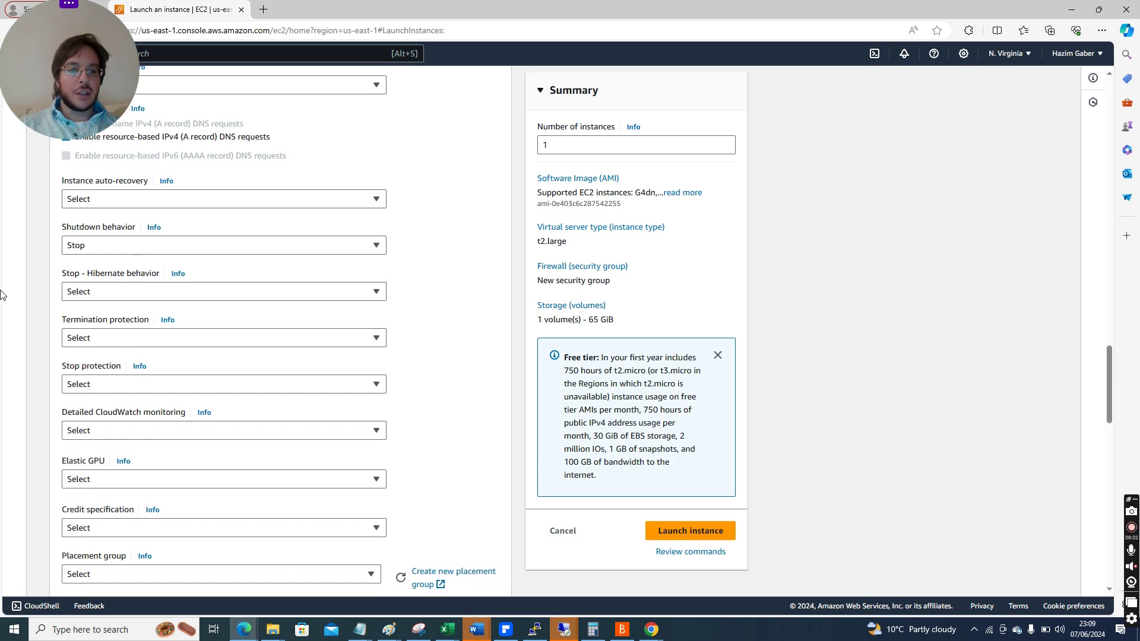
scroll(419, 344, "down", 3)
scroll(224, 333, "down", 3)
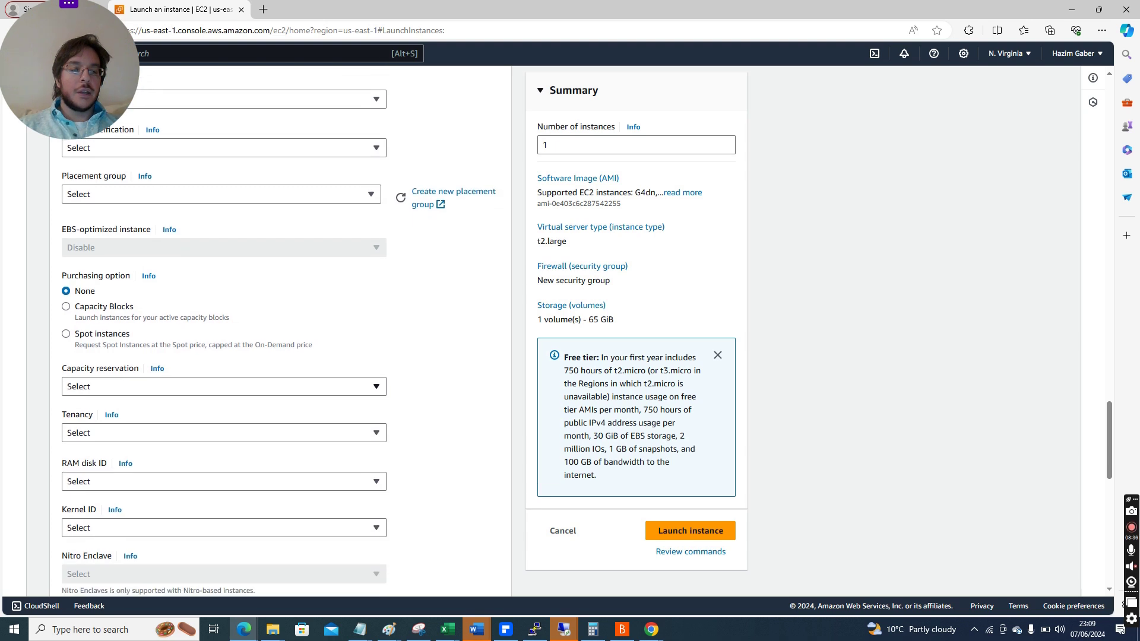
left_click(259, 387)
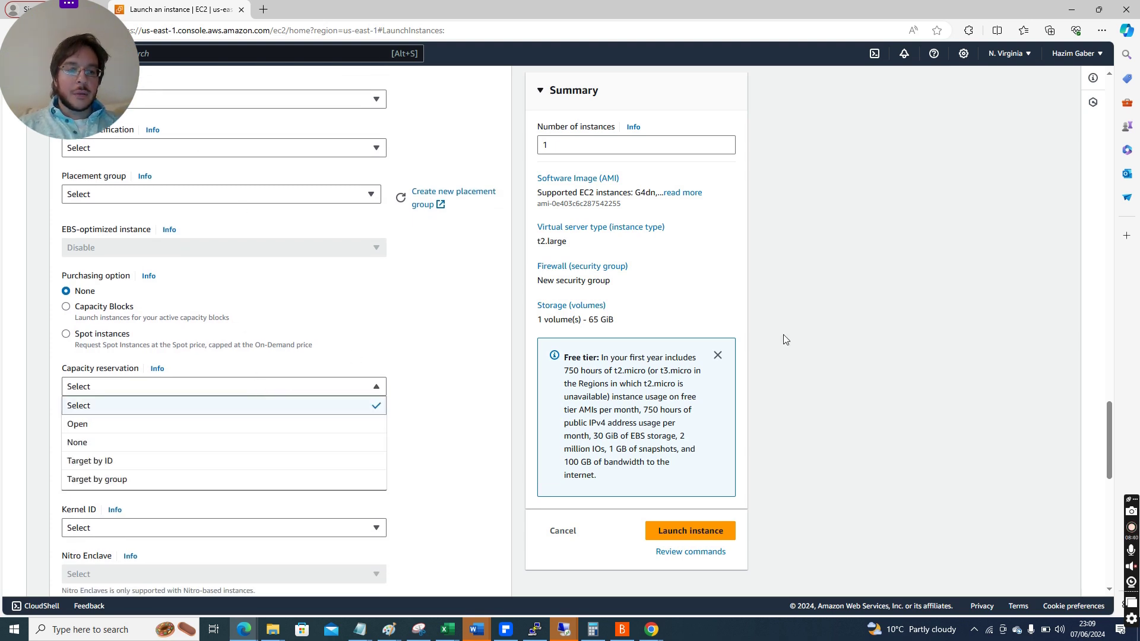
left_click(855, 354)
left_click_drag(1107, 427, 1115, 540)
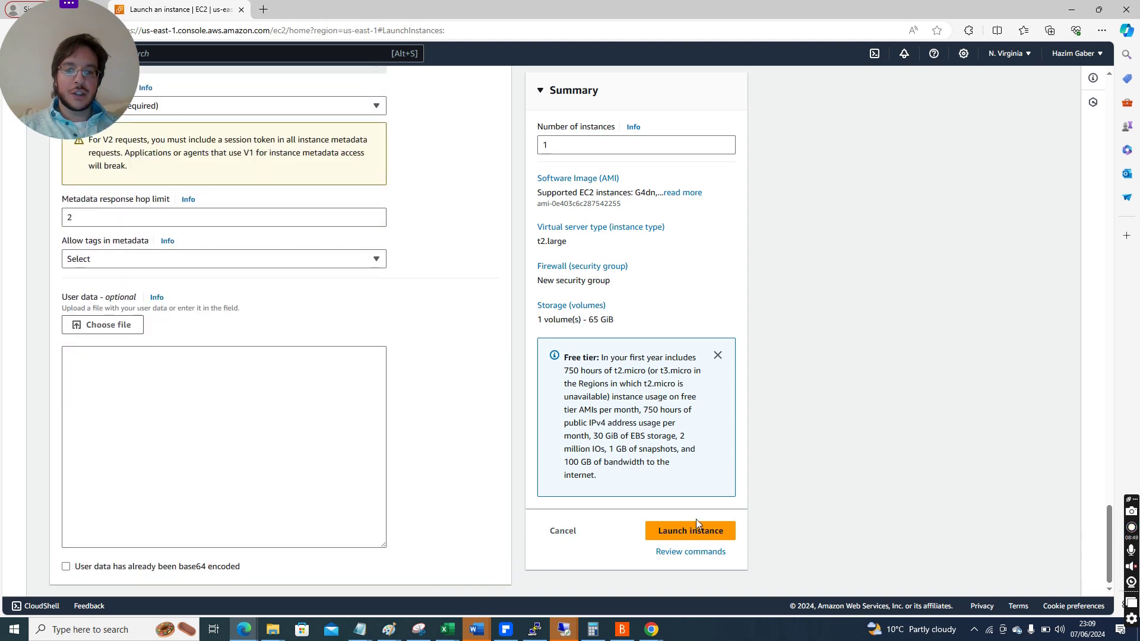
Step: Launch the configured instance and open the EC2 instances list
left_click(674, 532)
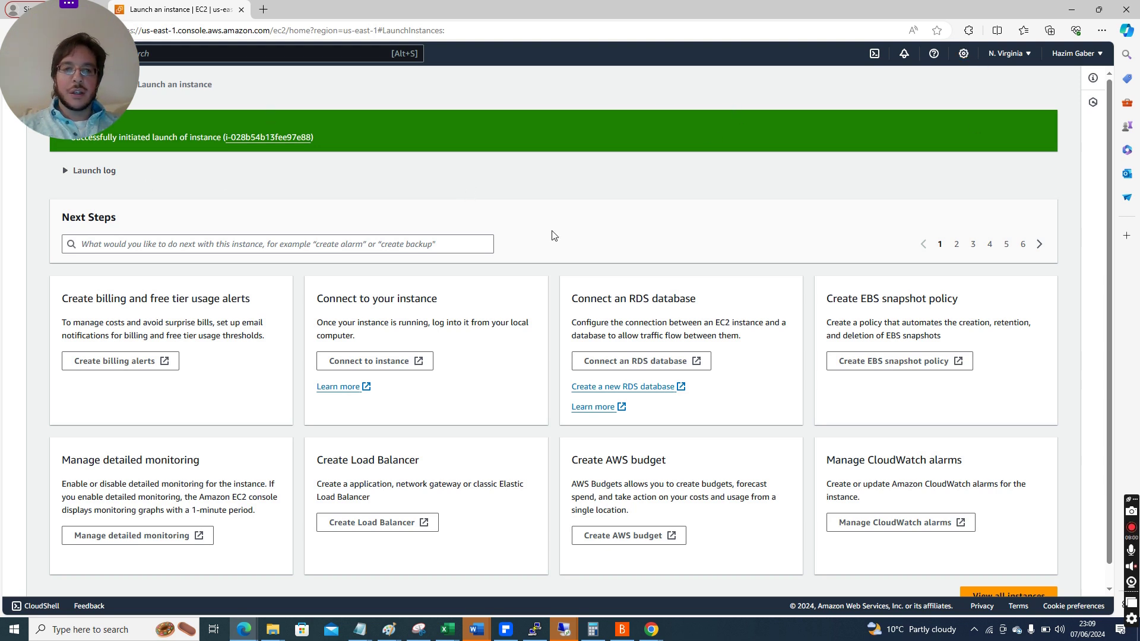
left_click_drag(89, 27, 88, 210)
left_click(106, 87)
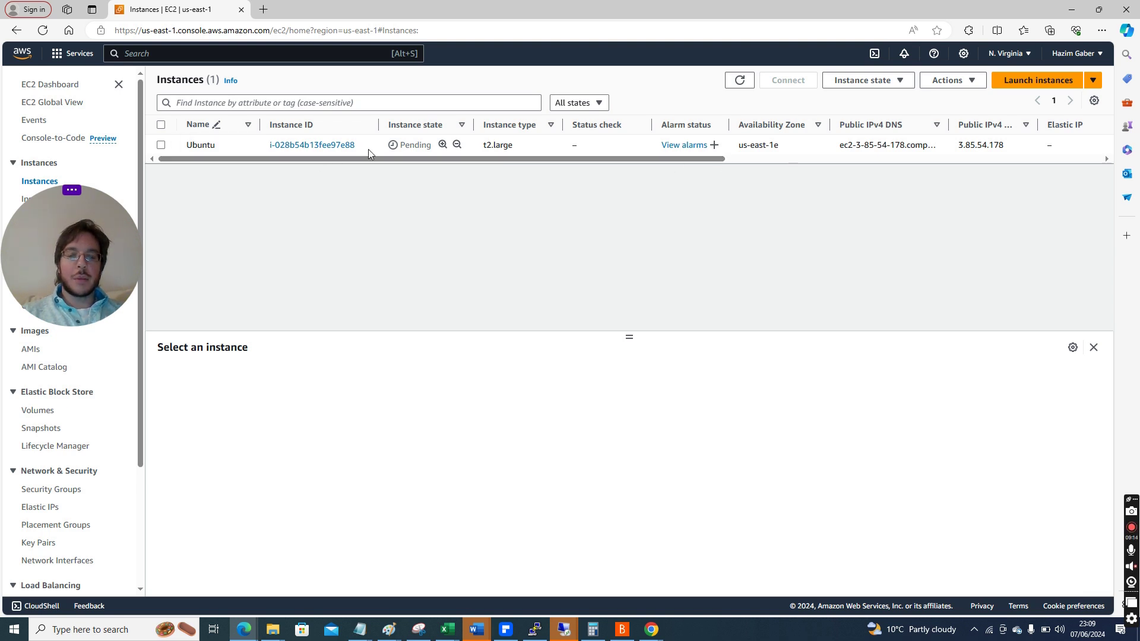
Step: Select the Ubuntu instance and check its public IPv4 address and instance state
left_click_drag(414, 159, 606, 159)
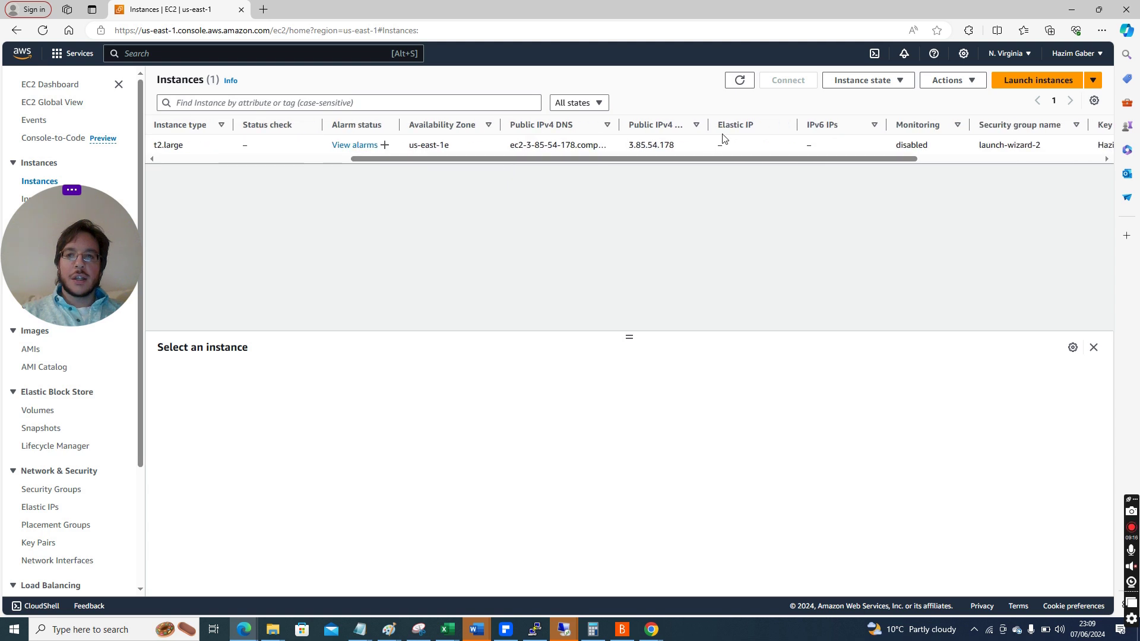
left_click_drag(675, 149, 626, 149)
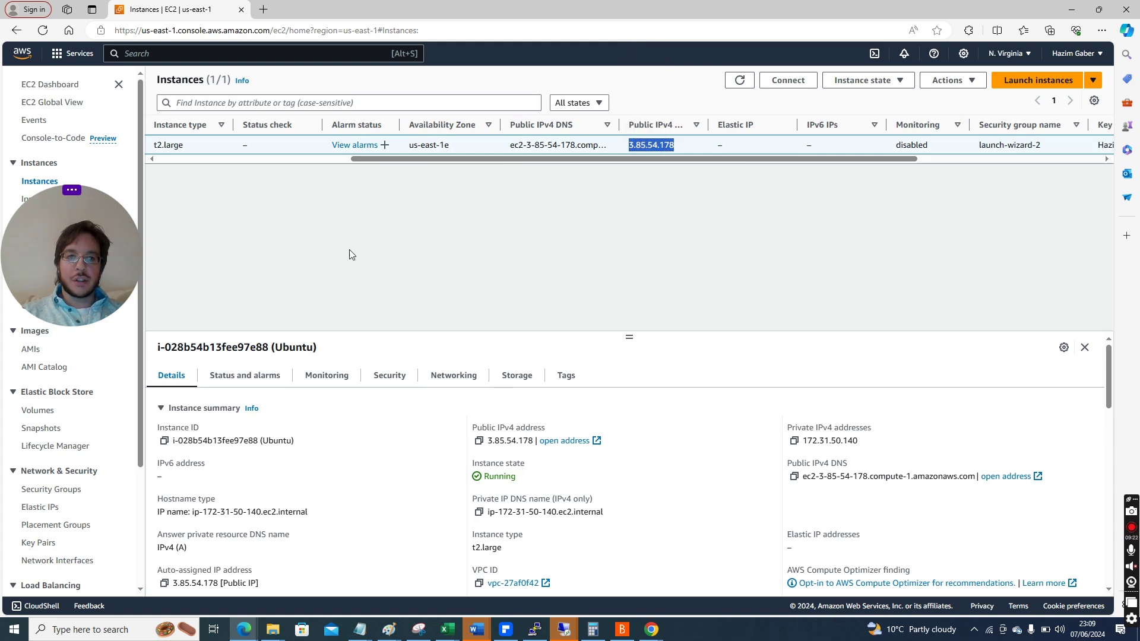
left_click(331, 159)
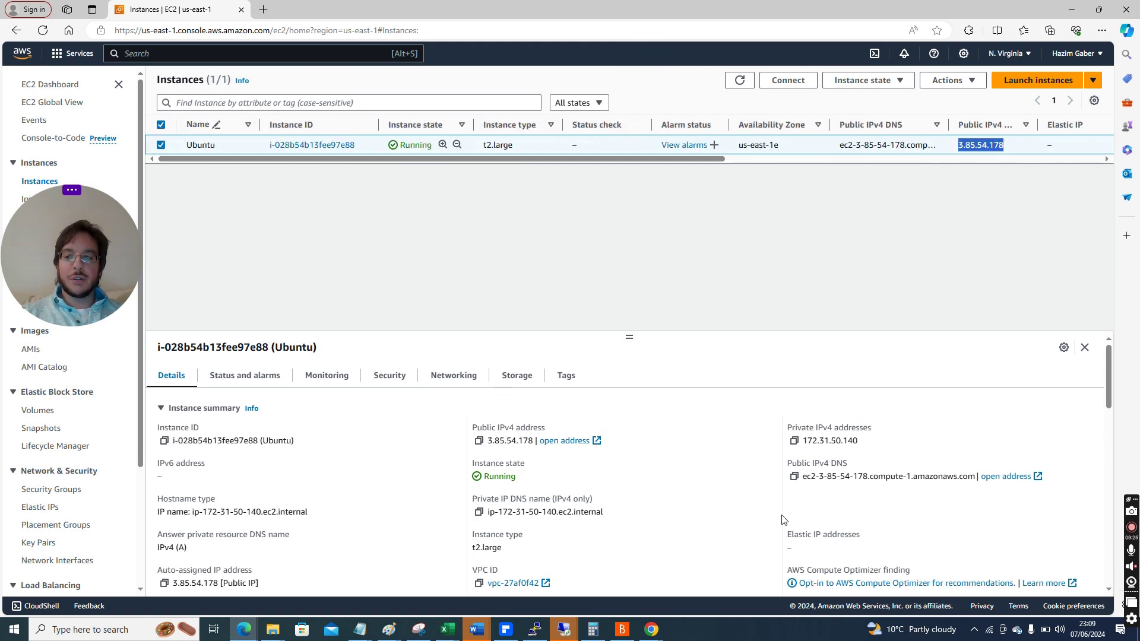